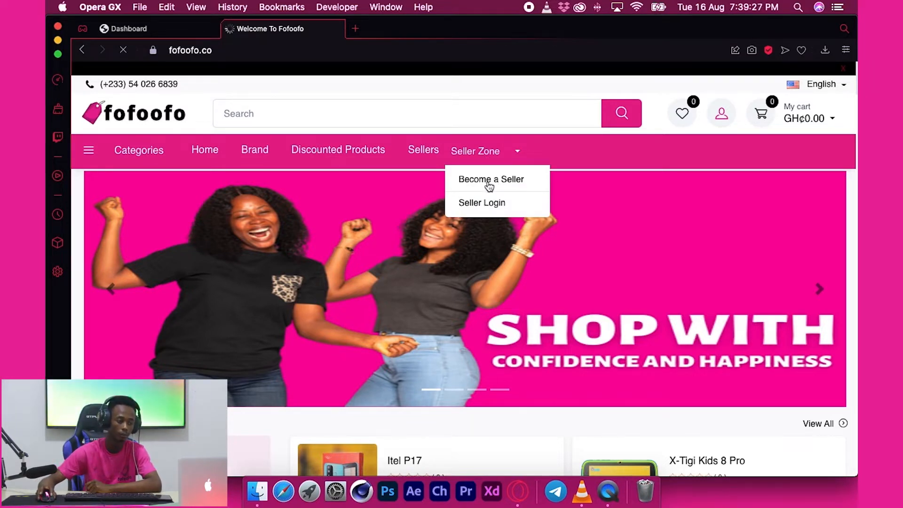
# Open the Become a Seller application form and fill in the seller's first and last name.
pyautogui.click(490, 186)
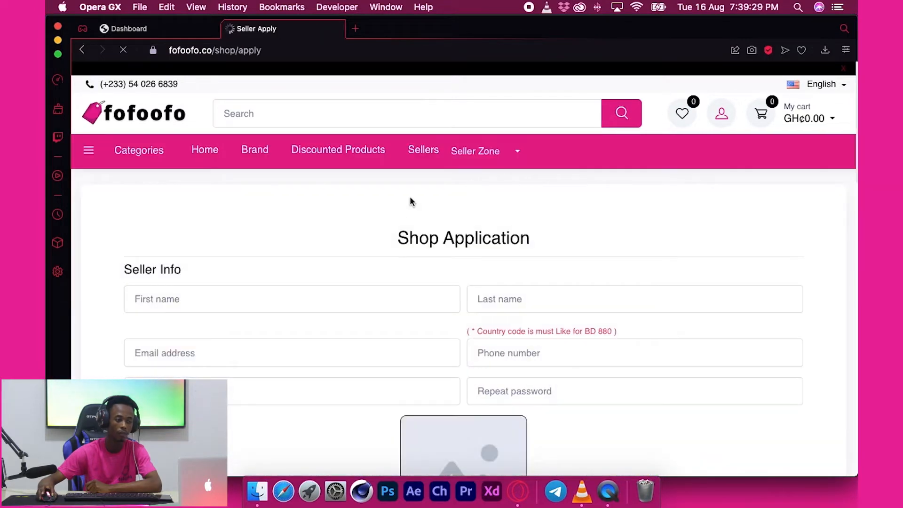
pyautogui.scroll(-1, 391, 318)
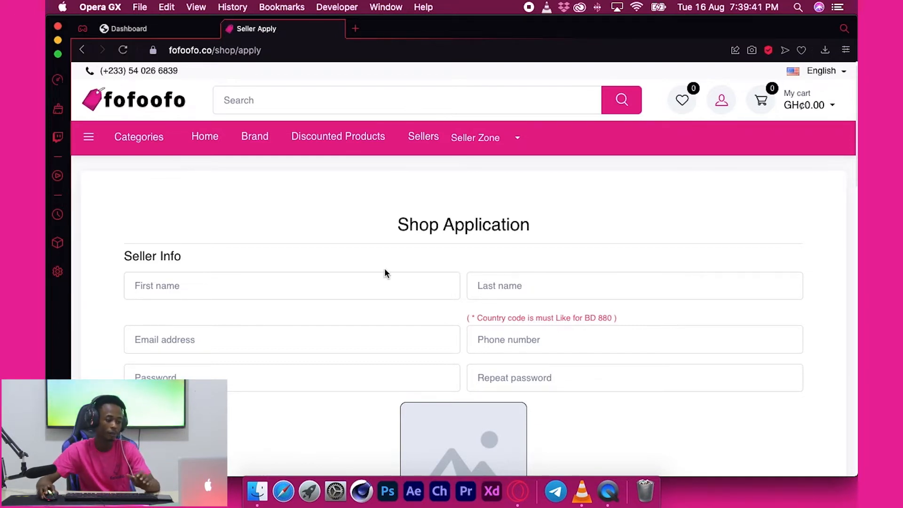
pyautogui.click(197, 288)
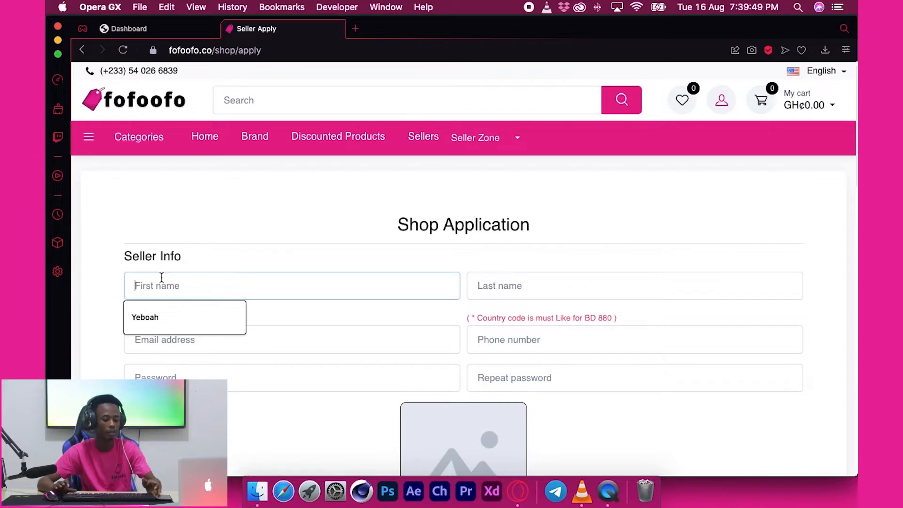
pyautogui.click(190, 315)
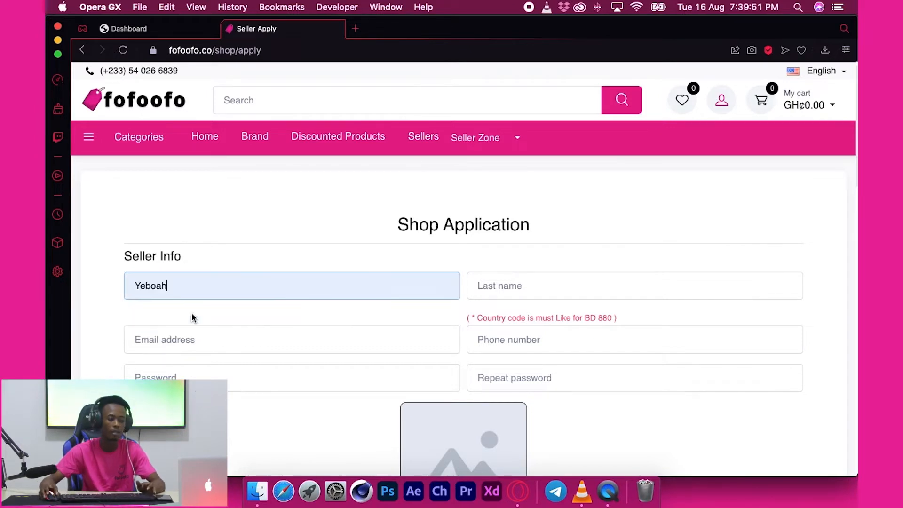
pyautogui.click(488, 288)
pyautogui.click(548, 310)
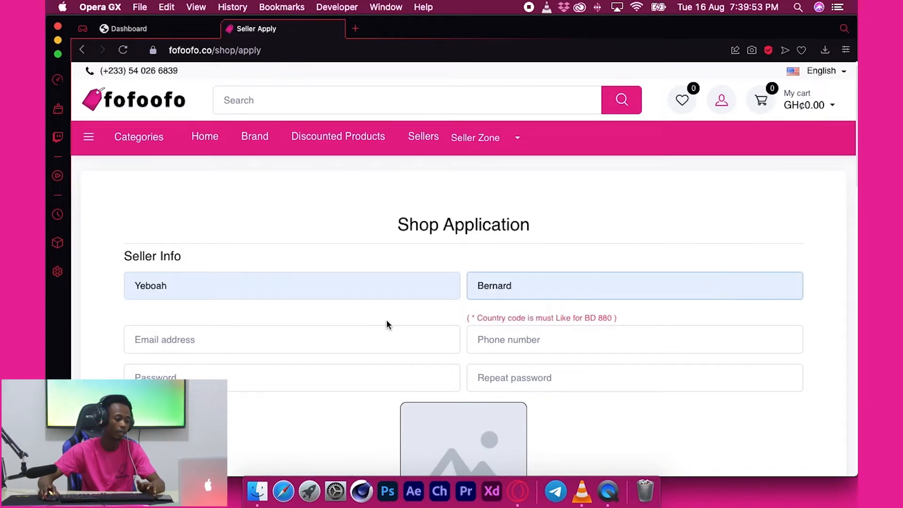
# Fill in the seller's email address and phone number in the Seller Info section.
pyautogui.click(182, 339)
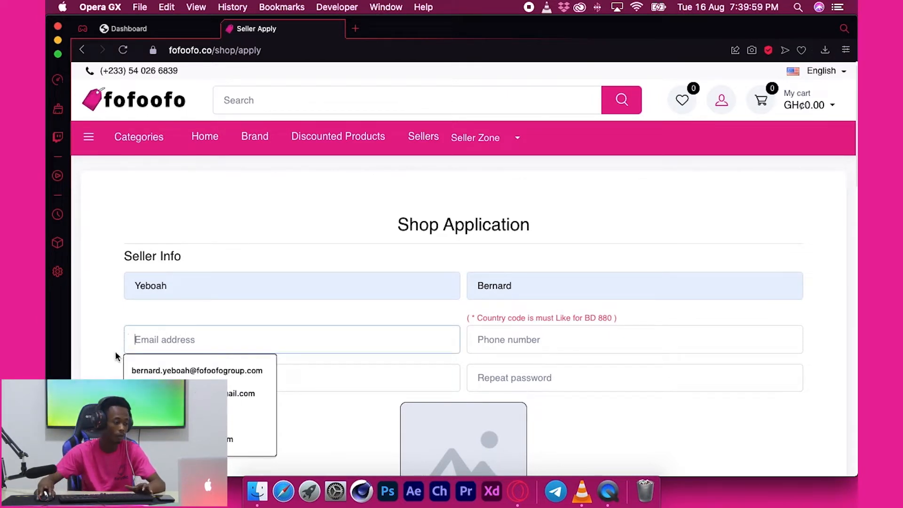
pyautogui.click(245, 393)
pyautogui.click(509, 342)
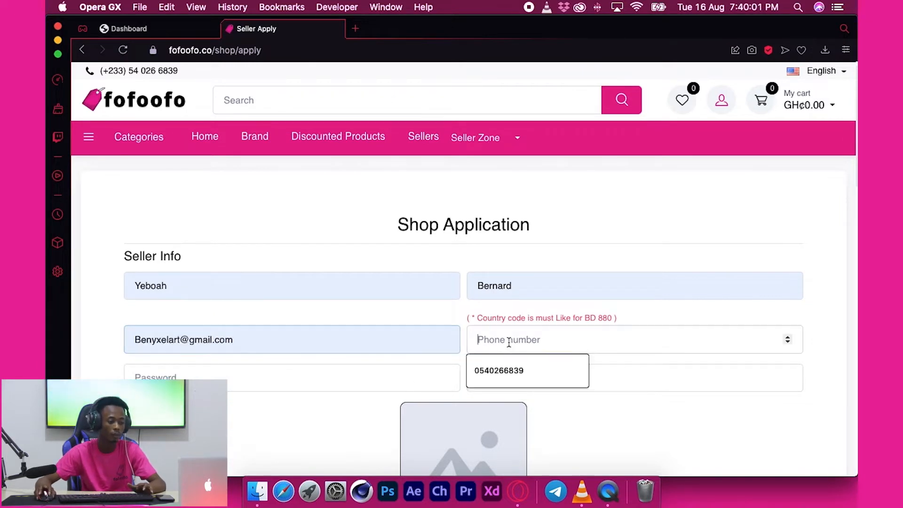
pyautogui.click(520, 363)
# Try to enter the account password and a matching repeat password.
pyautogui.click(299, 379)
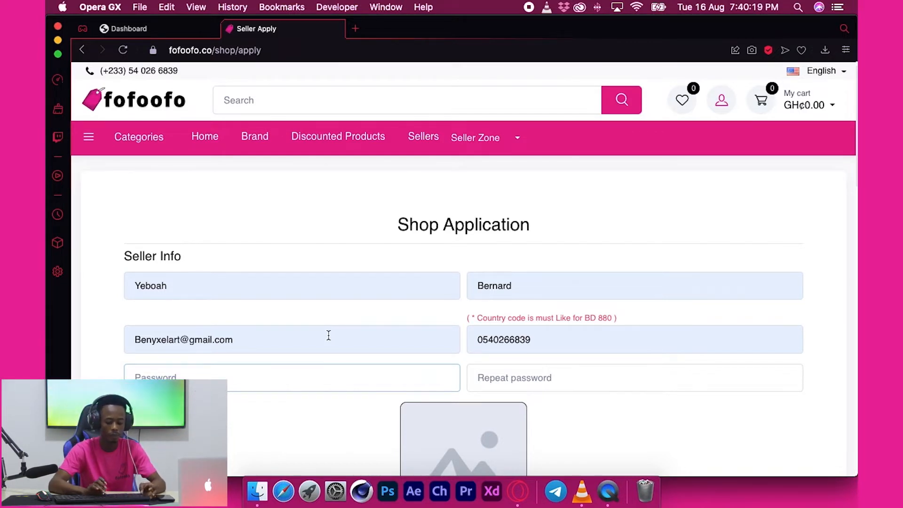
pyautogui.write('p')
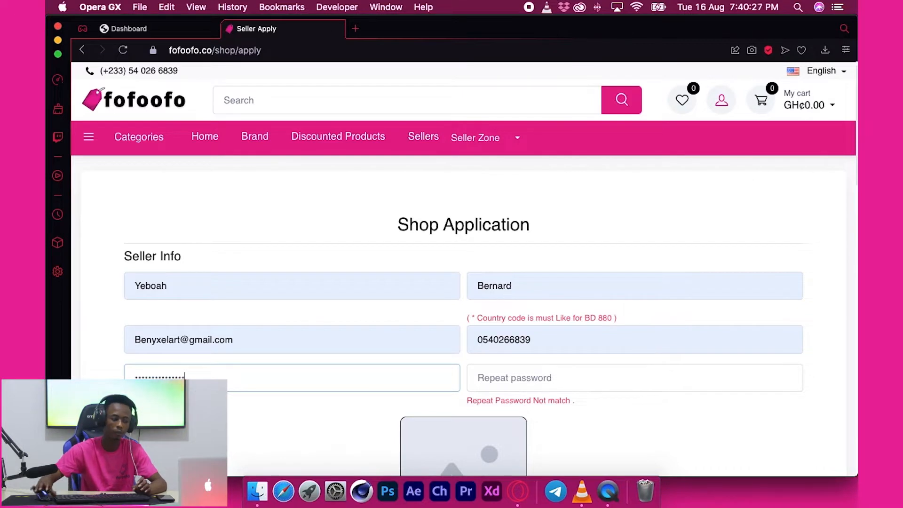
pyautogui.click(549, 382)
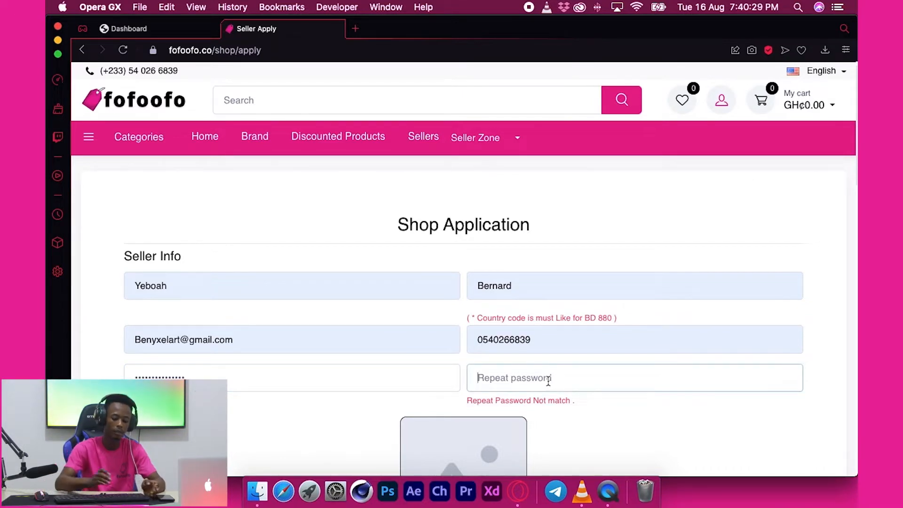
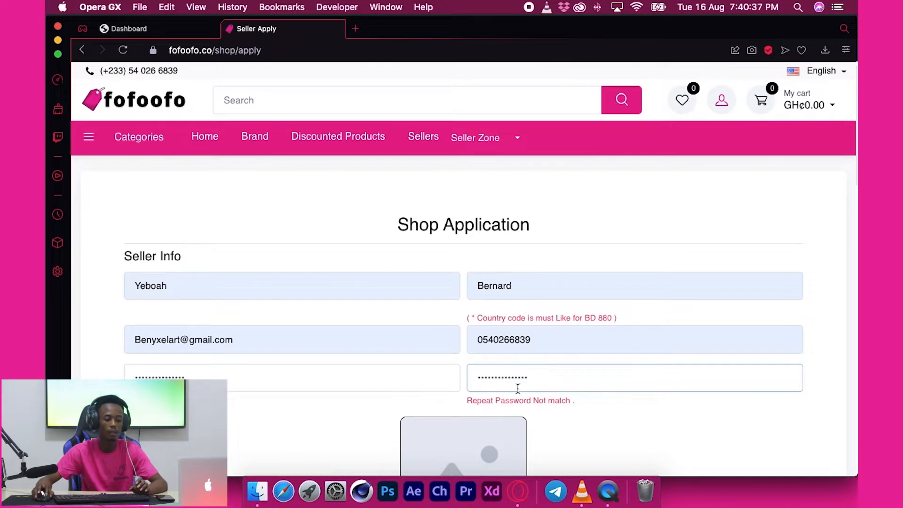
pyautogui.scroll(-1, 532, 386)
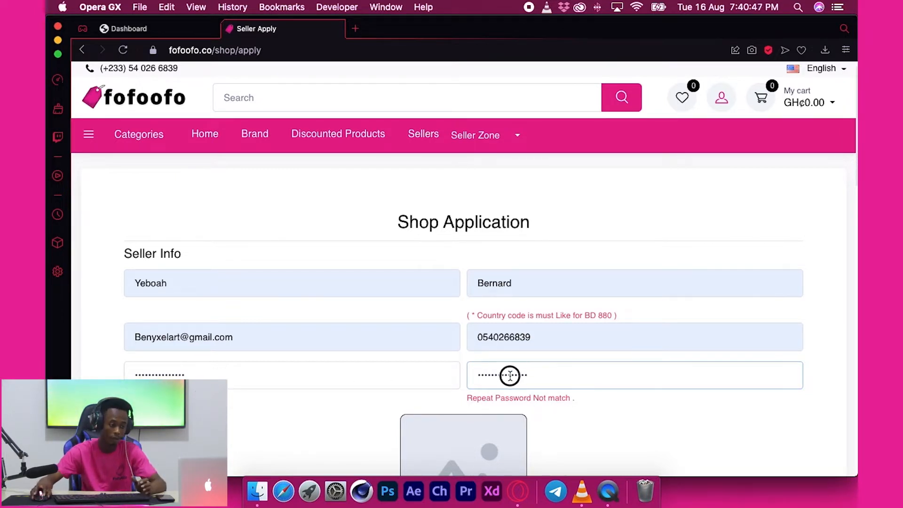
# Clear both password fields and enter the account password again in the Password field.
pyautogui.press('BackSpace')
pyautogui.press('BackSpace')
pyautogui.press('BackSpace')
pyautogui.press('BackSpace')
pyautogui.press('BackSpace')
pyautogui.press('BackSpace')
pyautogui.press('BackSpace')
pyautogui.click(137, 376)
pyautogui.press('BackSpace')
pyautogui.press('BackSpace')
pyautogui.press('BackSpace')
pyautogui.press('BackSpace')
pyautogui.press('BackSpace')
pyautogui.press('BackSpace')
pyautogui.press('BackSpace')
pyautogui.write('12')
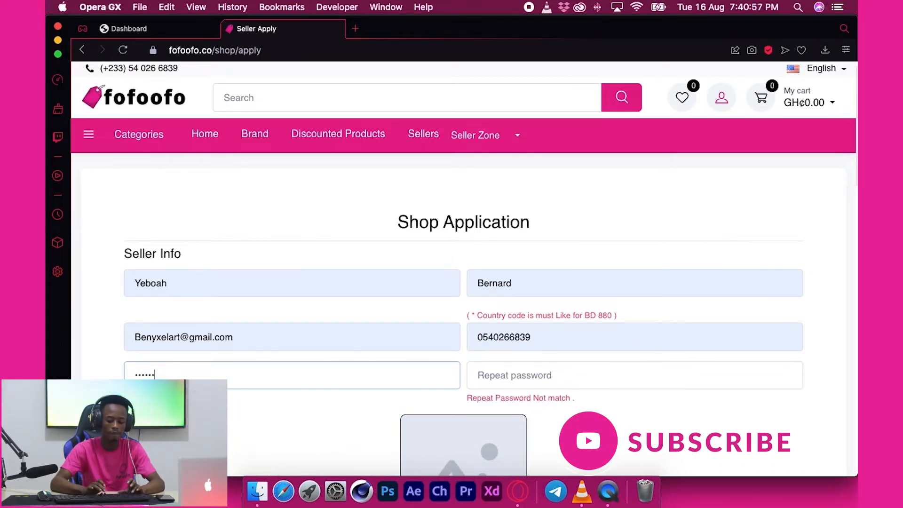
pyautogui.write('••••••••')
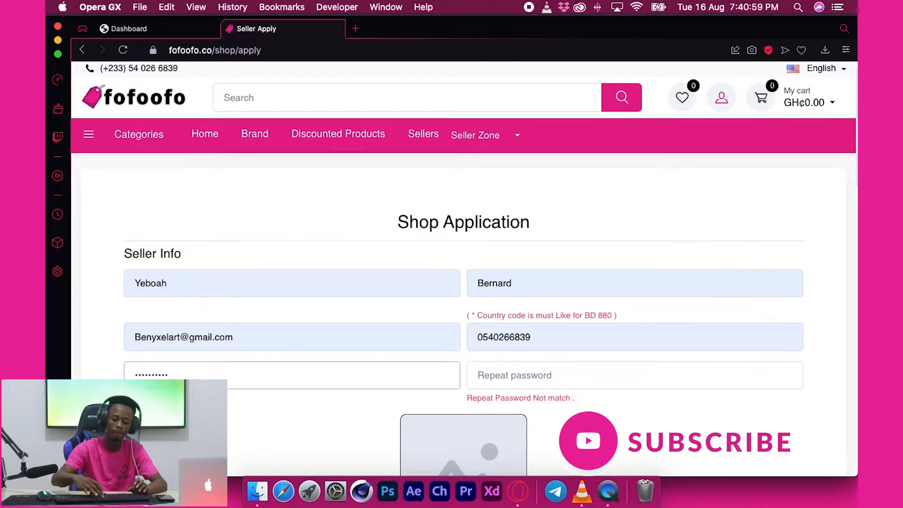
pyautogui.write('•••••')
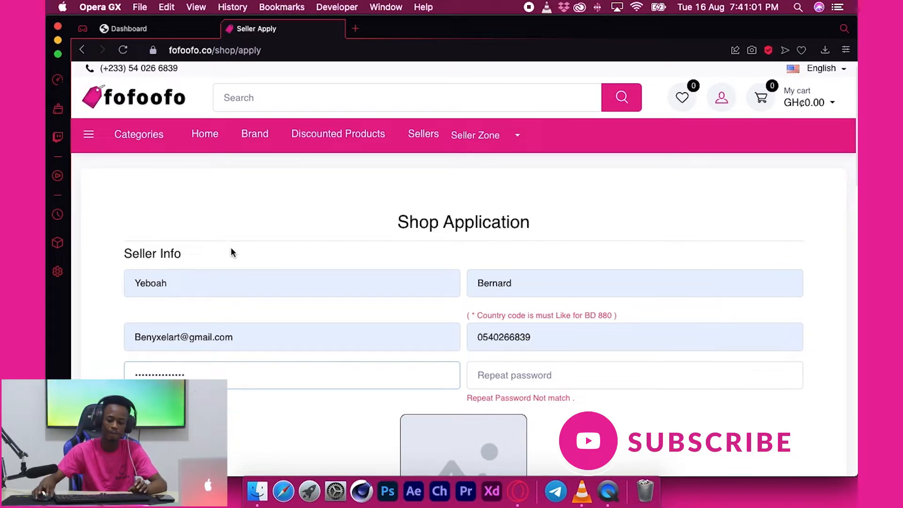
# Enter the same account password in the Repeat password field, correcting the last characters so both entries match.
pyautogui.click(520, 374)
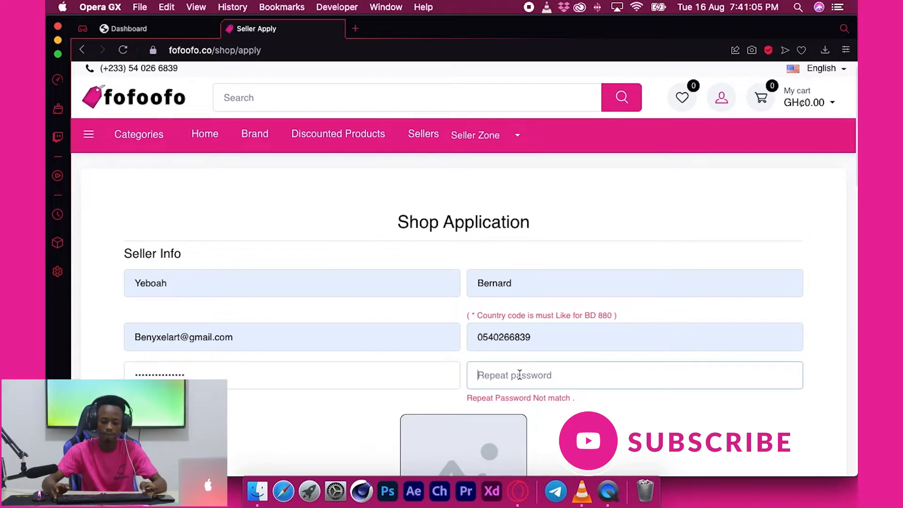
pyautogui.write('••••')
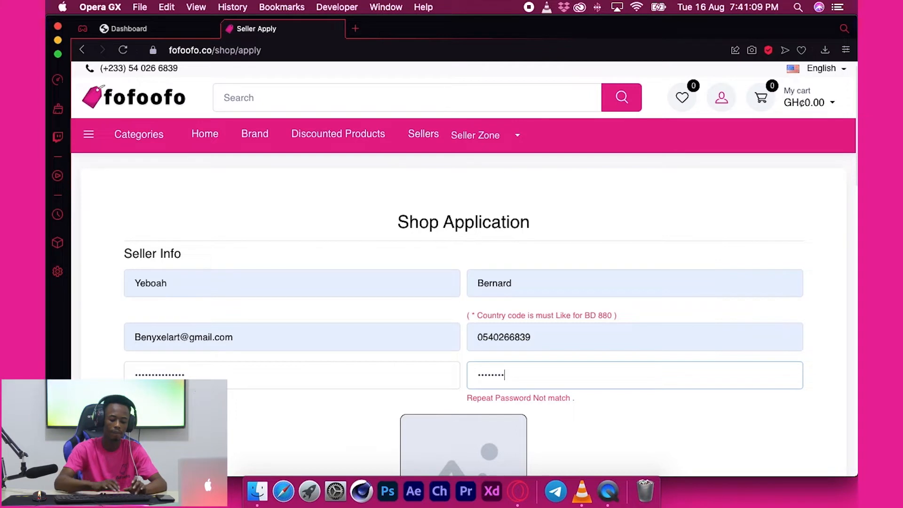
pyautogui.write('•••••••')
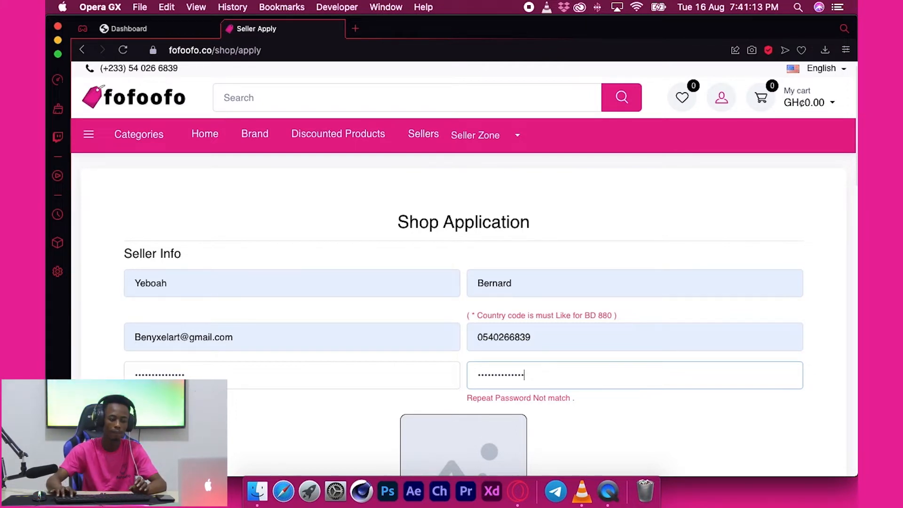
pyautogui.press('BackSpace')
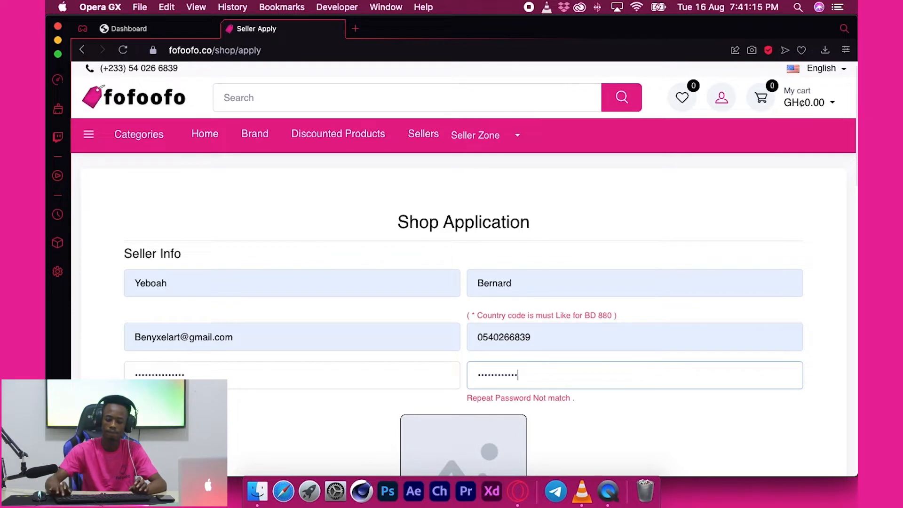
pyautogui.write('•••')
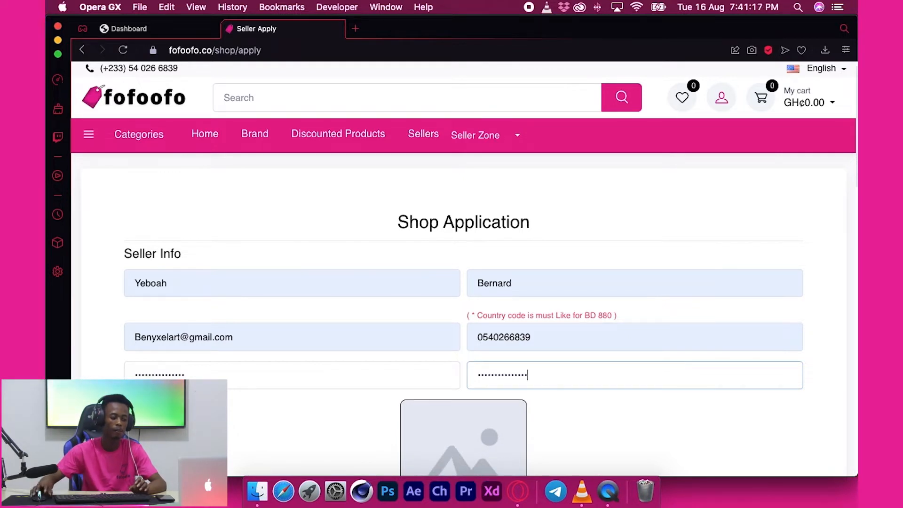
# Set the shop name to the suggested entry FOFOOFO SHOP in the Shop Info section.
pyautogui.scroll(-1, 472, 402)
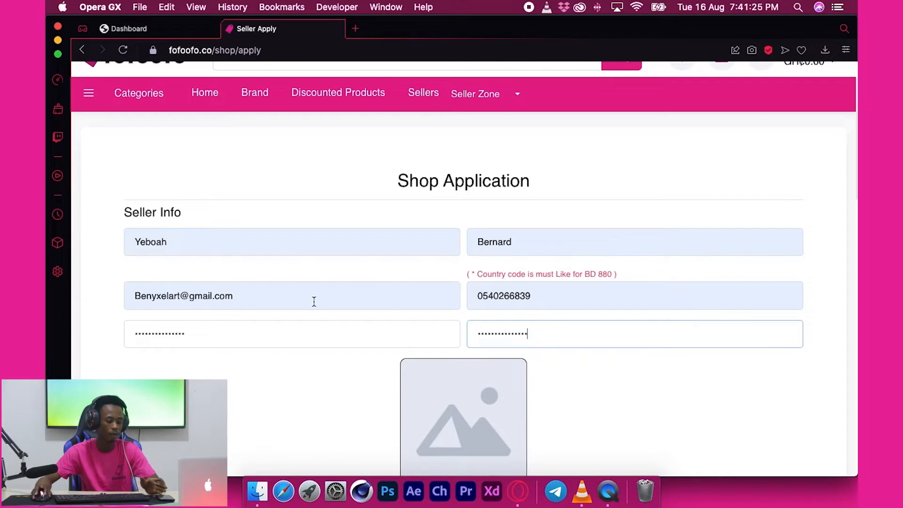
pyautogui.scroll(-1, 474, 406)
pyautogui.scroll(-5, 474, 402)
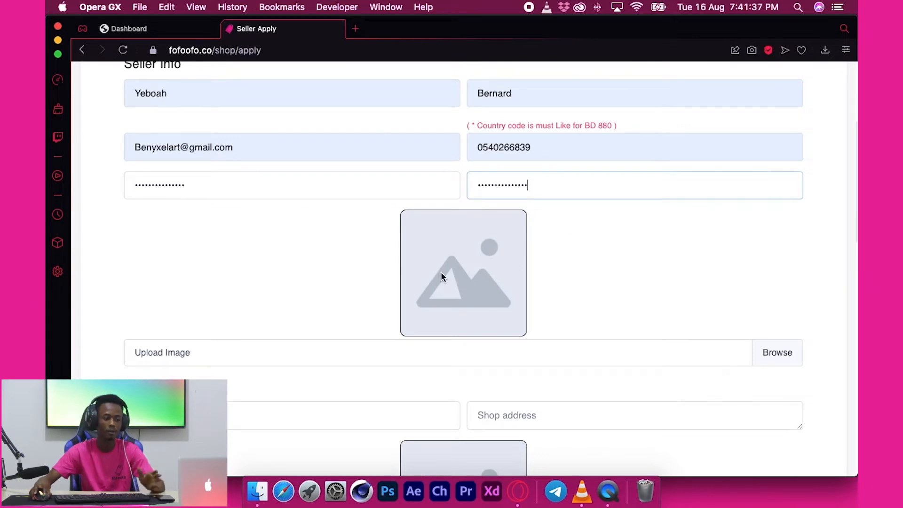
pyautogui.scroll(-1, 451, 339)
pyautogui.scroll(-3, 468, 347)
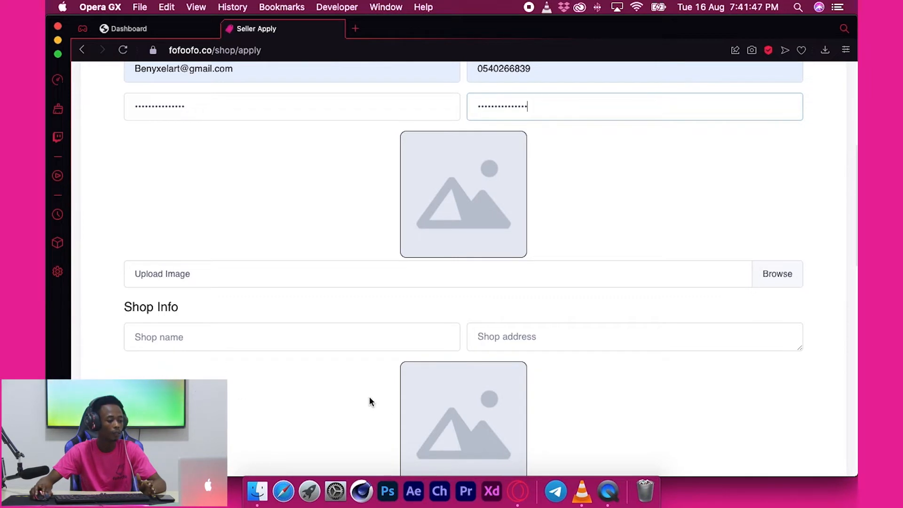
pyautogui.scroll(-1, 242, 383)
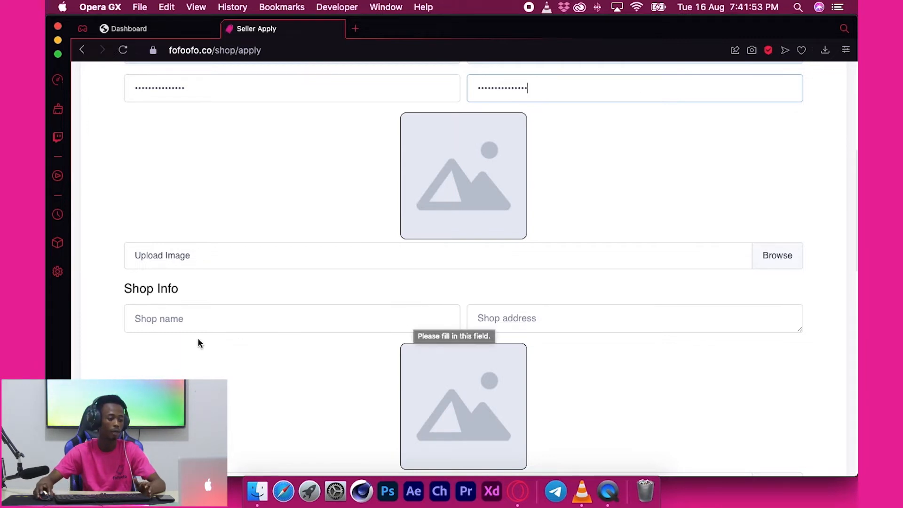
pyautogui.click(181, 318)
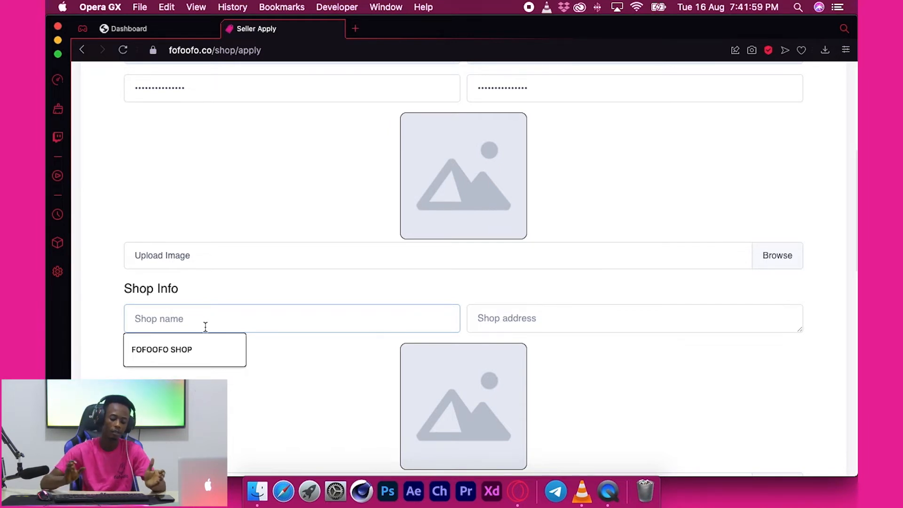
pyautogui.write('fofoofo')
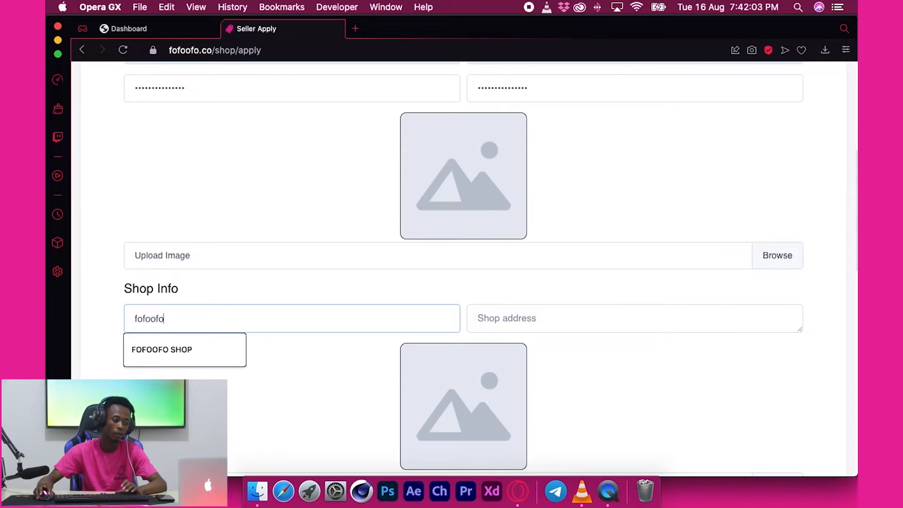
pyautogui.click(177, 354)
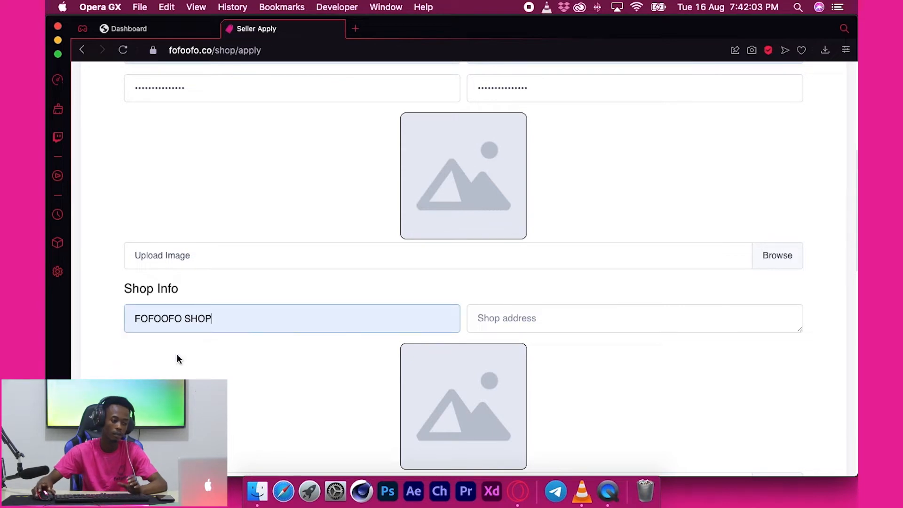
# Fill in the shop address field with the shop's city.
pyautogui.click(506, 317)
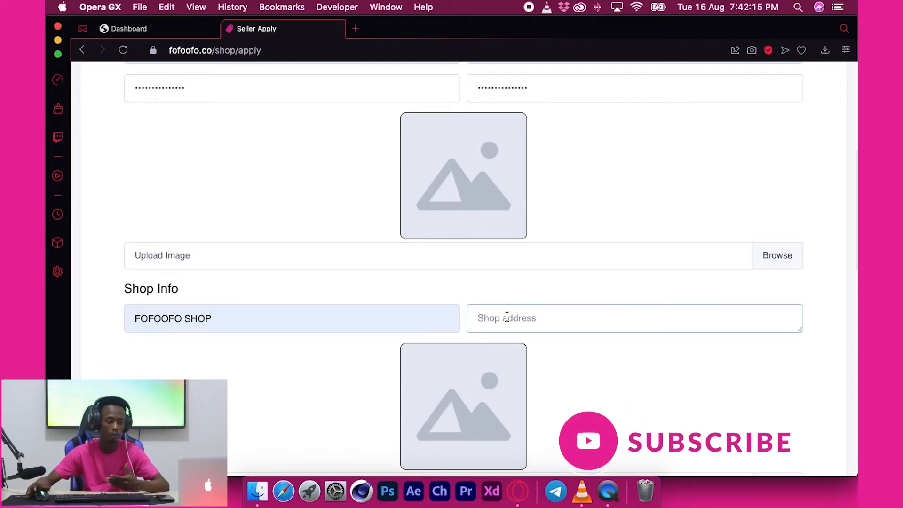
pyautogui.click(516, 318)
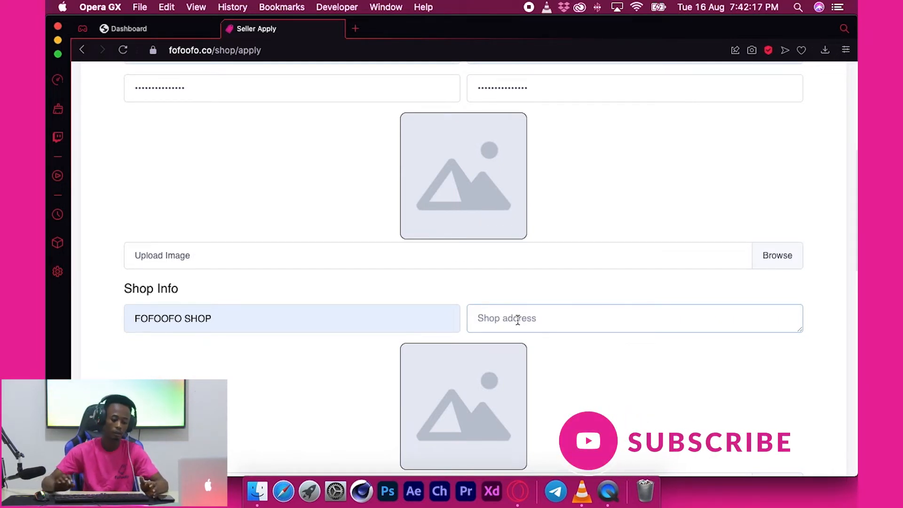
pyautogui.write('Accra')
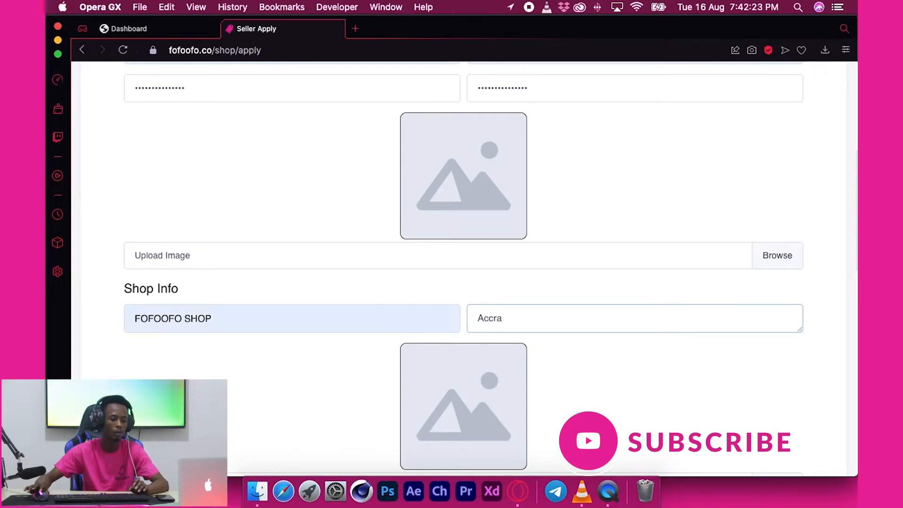
# Upload Fofoofo (1).png from the downloaded files as the shop logo.
pyautogui.scroll(-1, 447, 413)
pyautogui.scroll(-3, 448, 413)
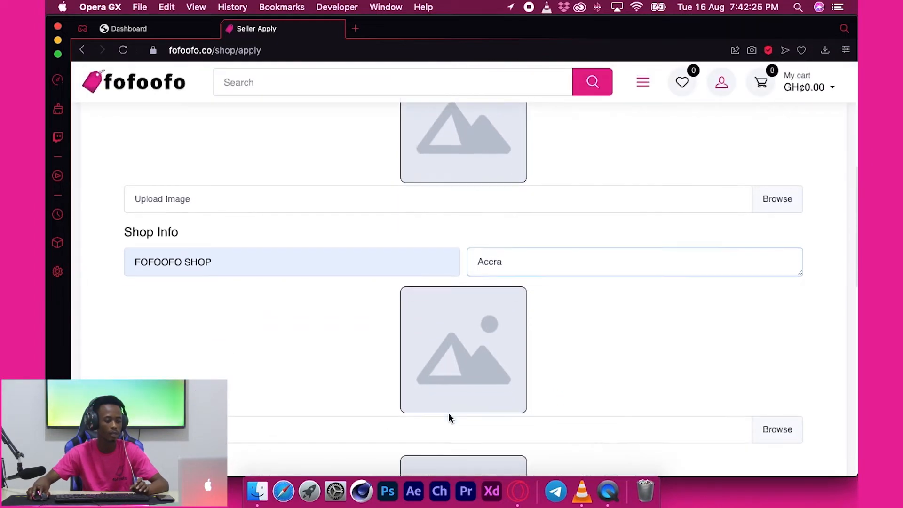
pyautogui.scroll(1, 494, 402)
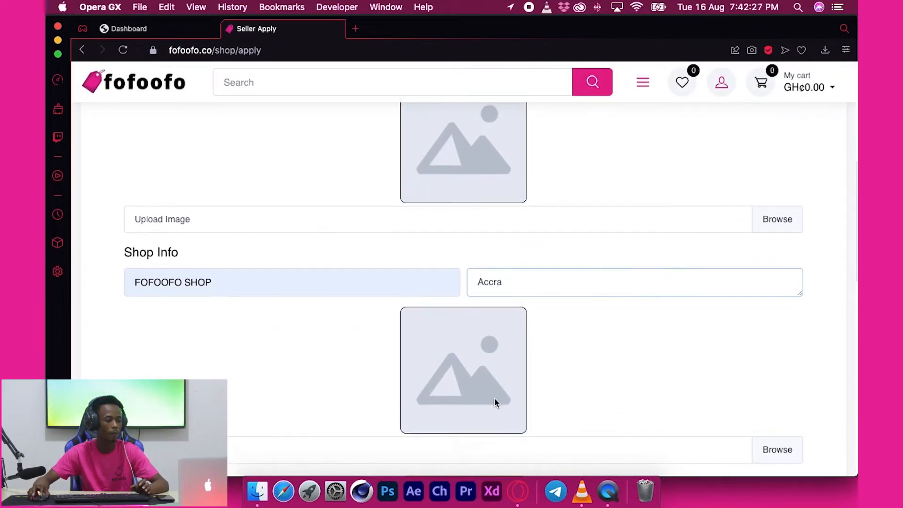
pyautogui.scroll(-5, 494, 401)
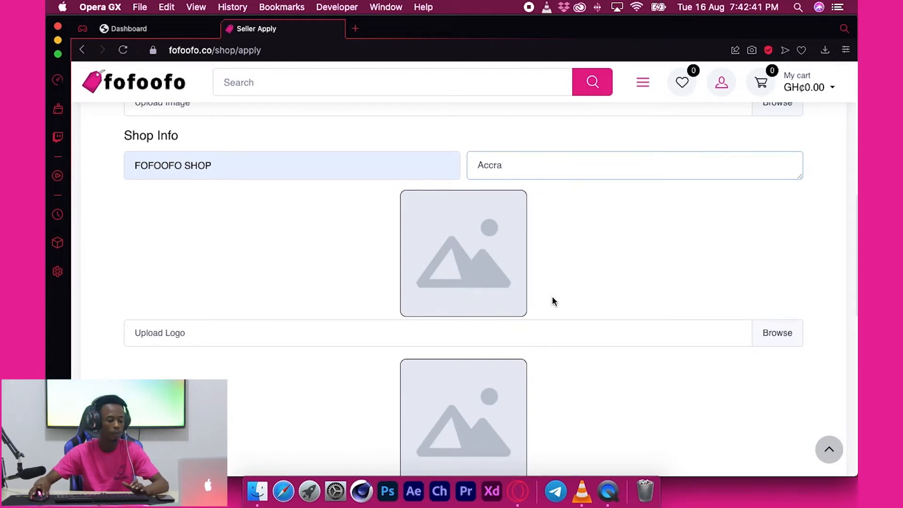
pyautogui.click(773, 335)
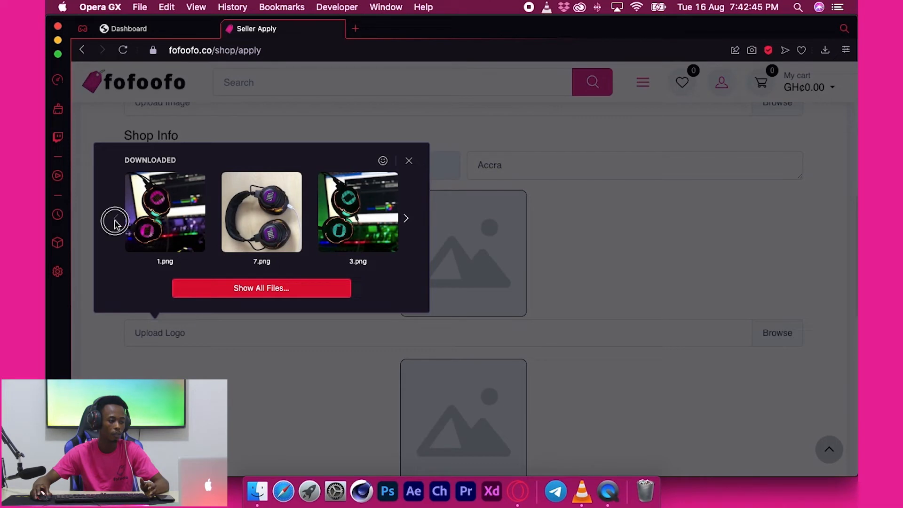
pyautogui.click(406, 217)
pyautogui.click(405, 218)
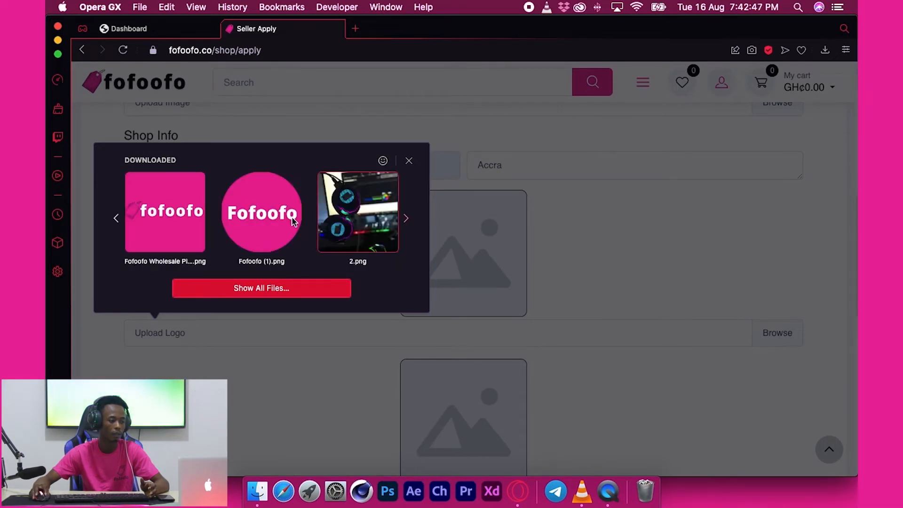
pyautogui.click(274, 239)
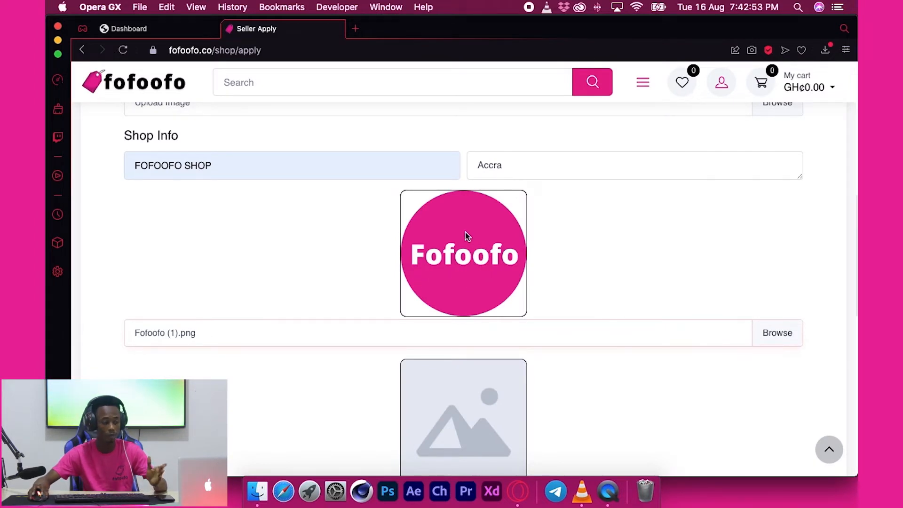
# Upload Fofoofo Wholesale Platform .png from the downloaded files as the shop banner.
pyautogui.scroll(-5, 469, 302)
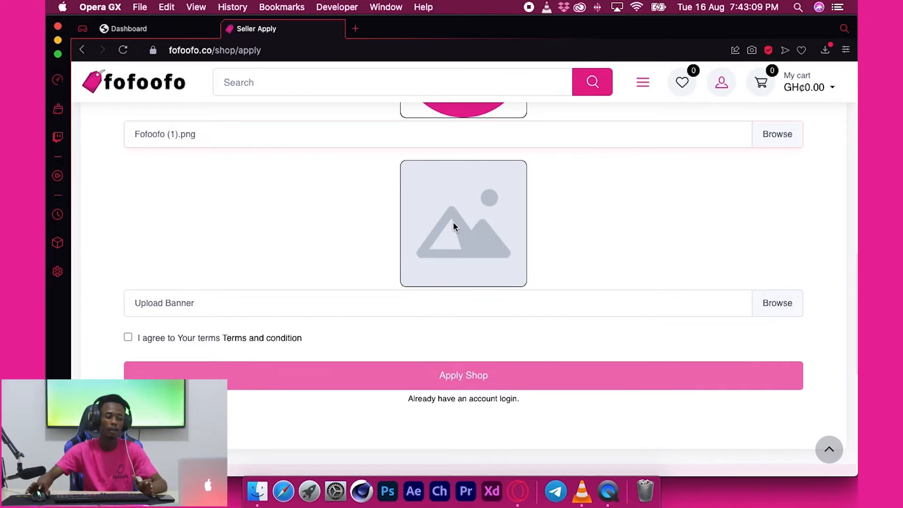
pyautogui.click(773, 303)
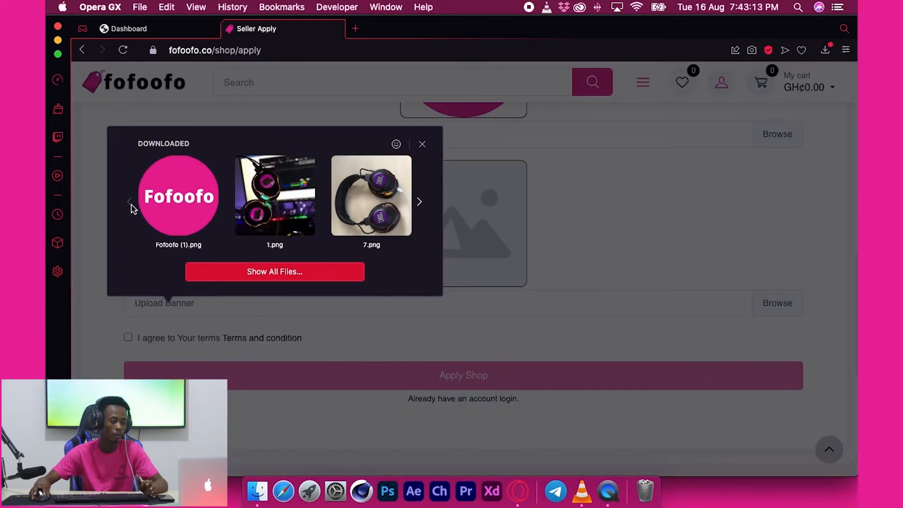
pyautogui.click(419, 201)
pyautogui.click(419, 202)
pyautogui.click(289, 208)
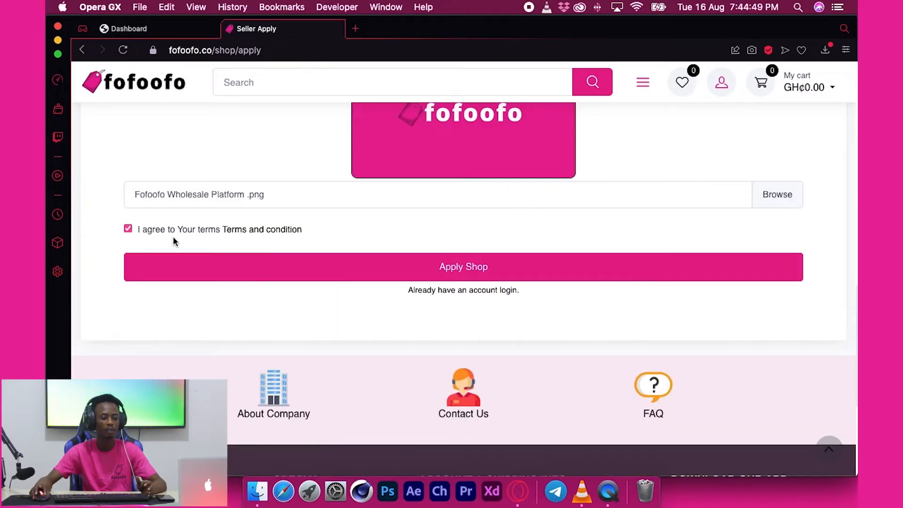
# Agree to the terms and conditions of the shop application.
pyautogui.click(128, 229)
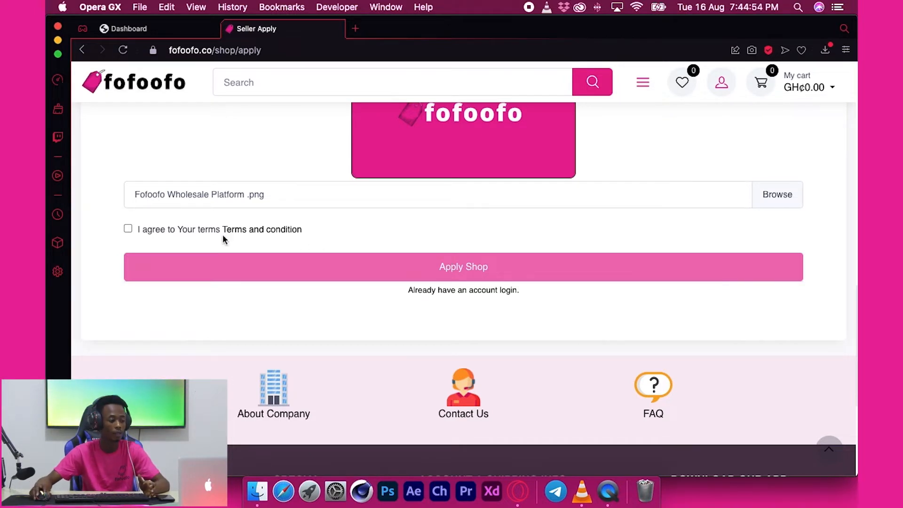
pyautogui.click(126, 229)
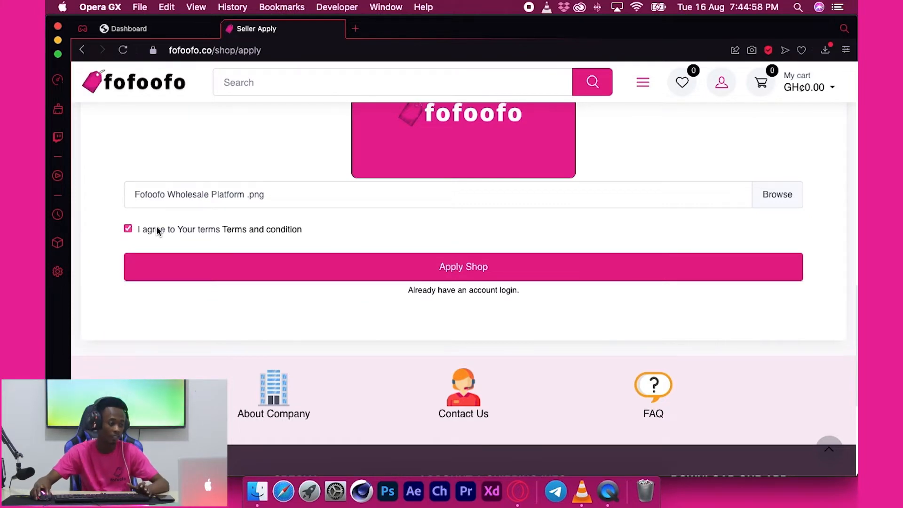
pyautogui.scroll(-1, 448, 352)
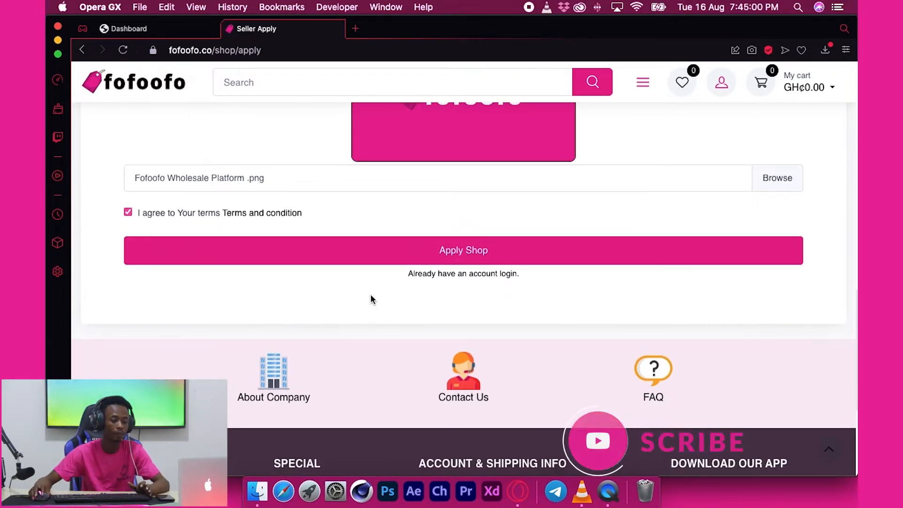
# Fill in the seller's phone number in Seller Info with the country code and without the leading zero.
pyautogui.scroll(5, 362, 292)
pyautogui.scroll(10, 358, 311)
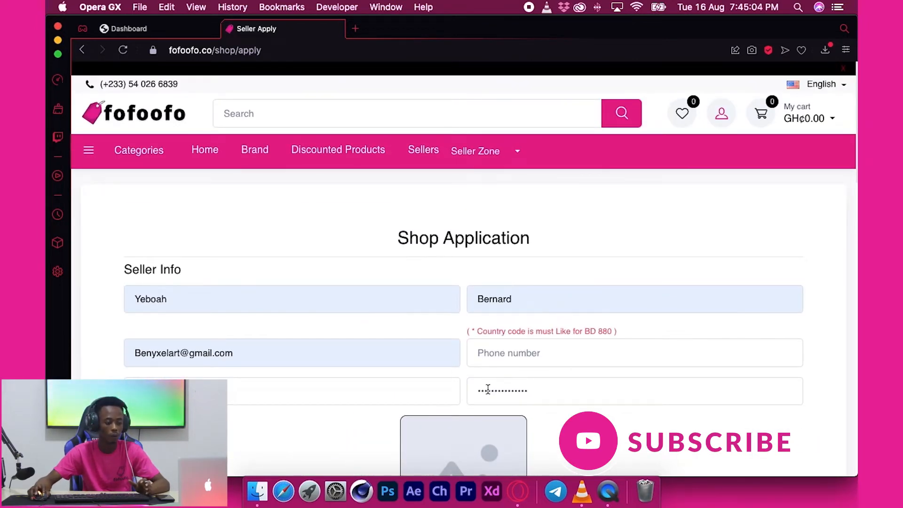
pyautogui.click(494, 359)
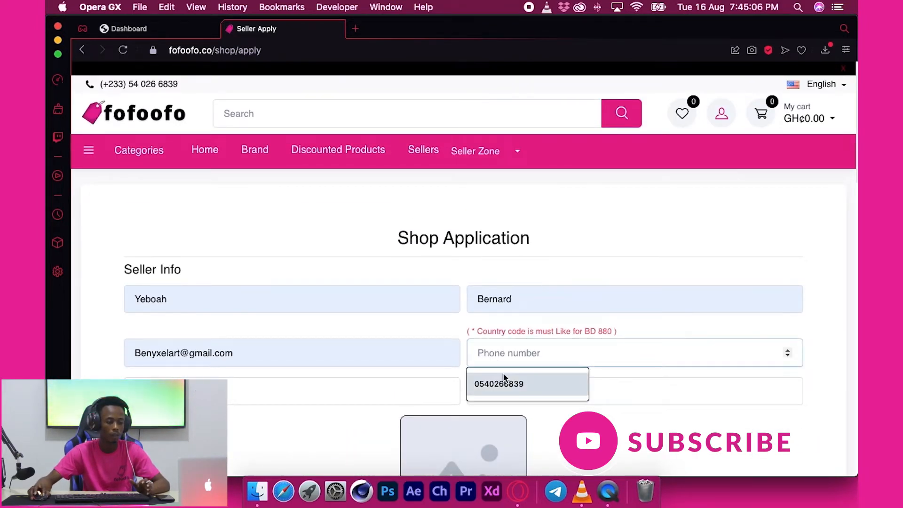
pyautogui.click(491, 383)
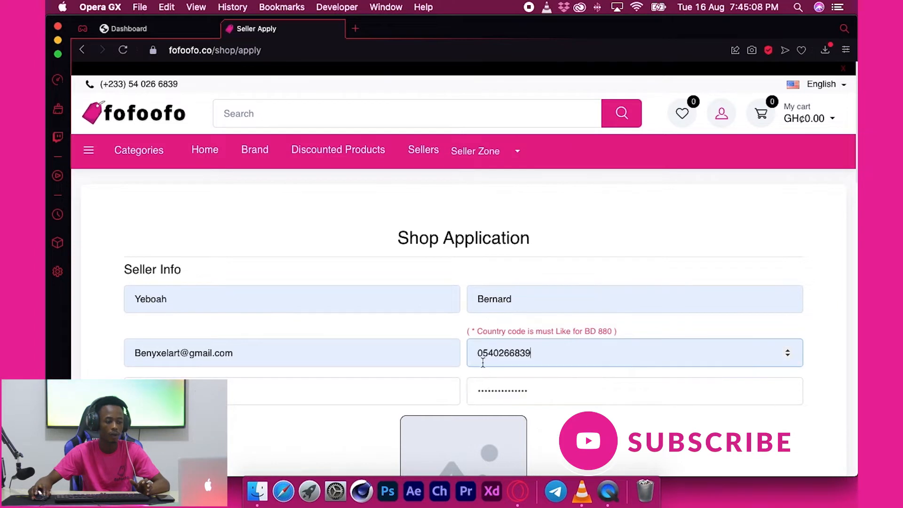
pyautogui.moveTo(486, 356); pyautogui.dragTo(469, 359)
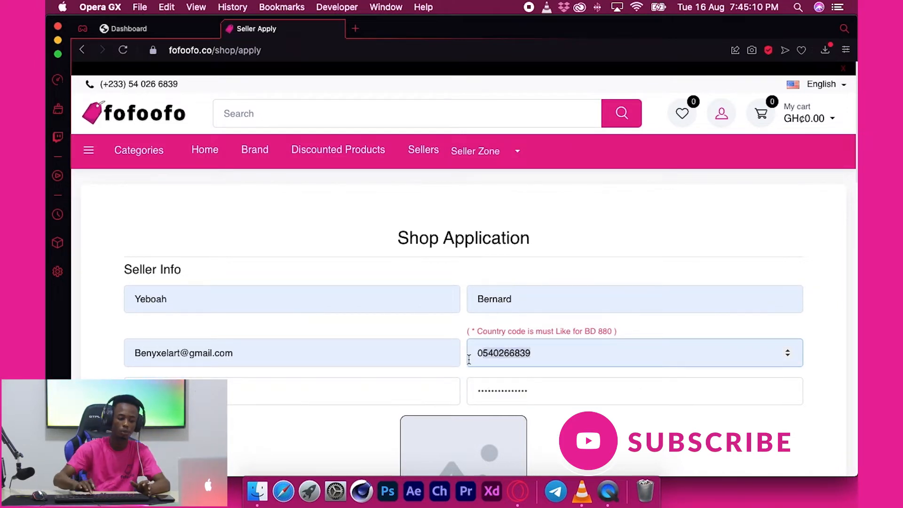
pyautogui.press('BackSpace')
pyautogui.press('BackSpace')
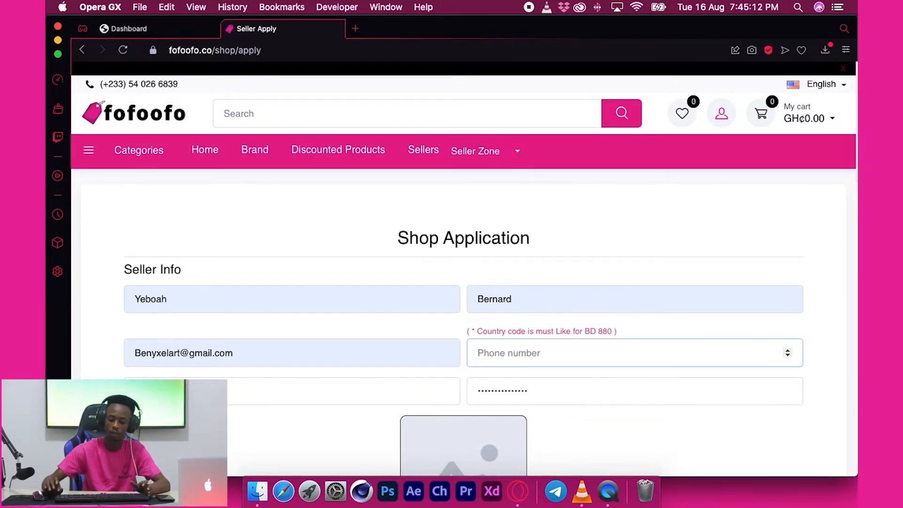
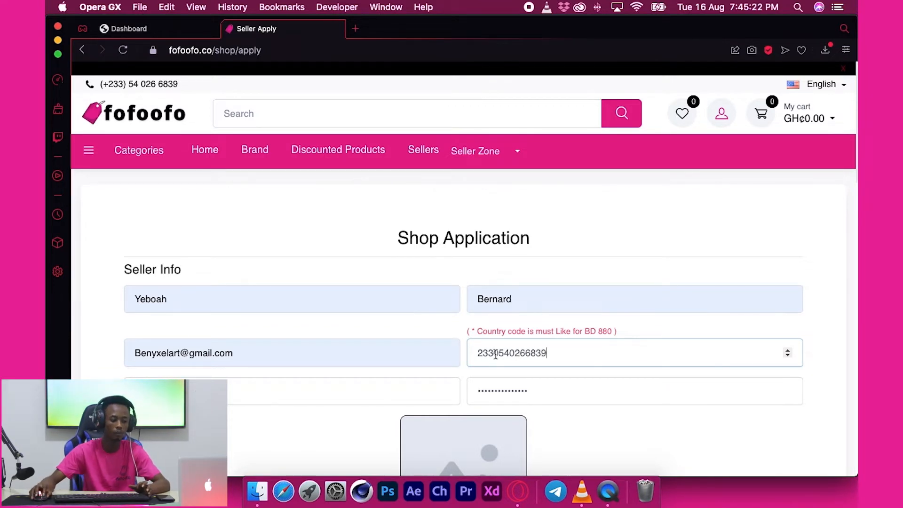
# Submit the completed shop application.
pyautogui.scroll(-5, 488, 362)
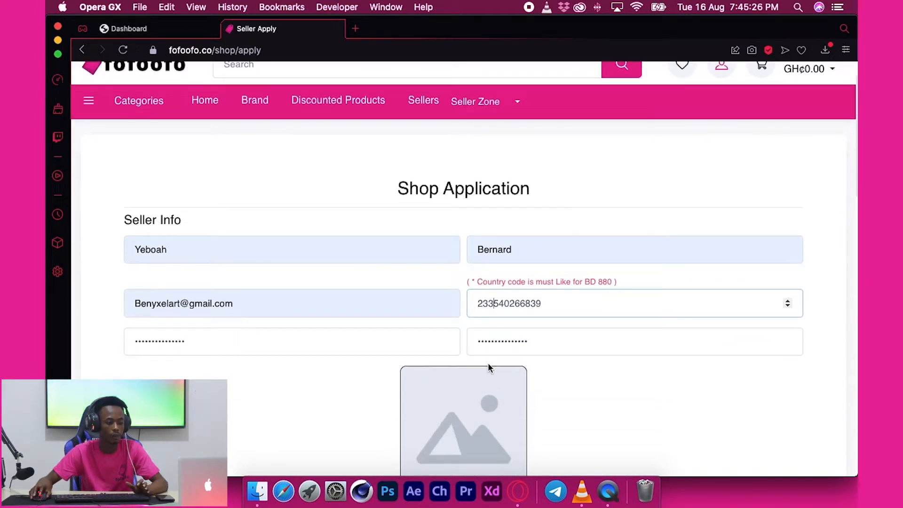
pyautogui.scroll(-10, 477, 357)
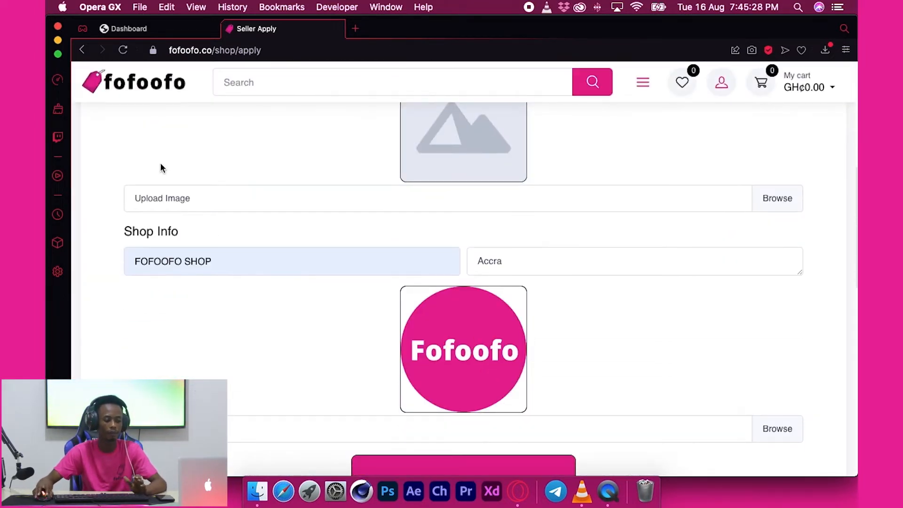
pyautogui.scroll(-14, 447, 317)
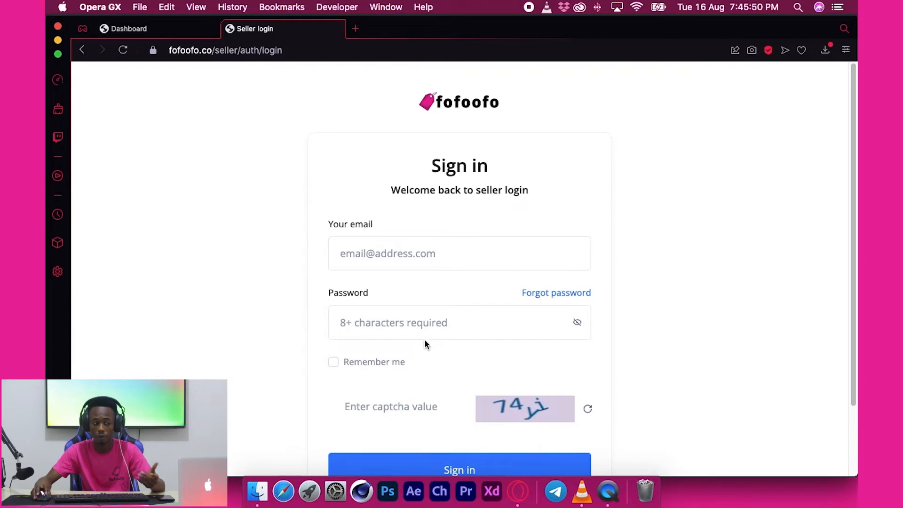
pyautogui.scroll(-1, 407, 356)
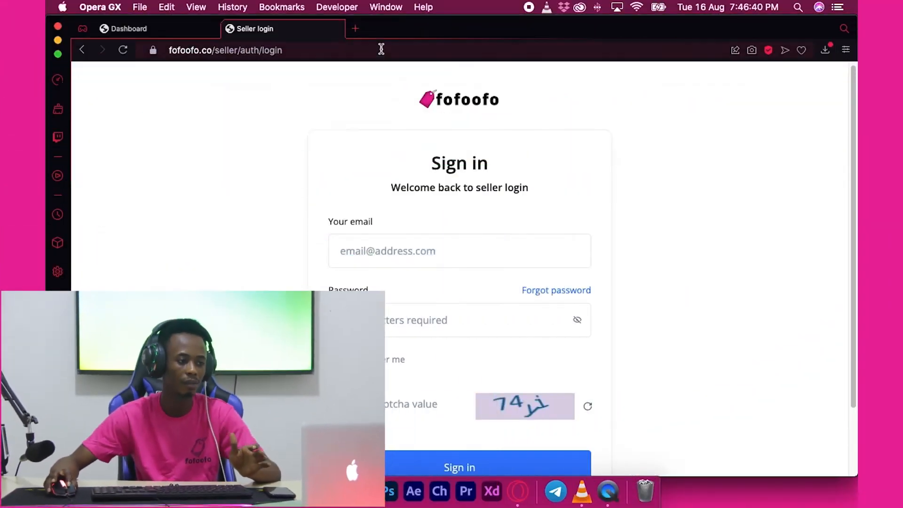
# Switch to the admin dashboard and open the seller list from the user section.
pyautogui.click(356, 30)
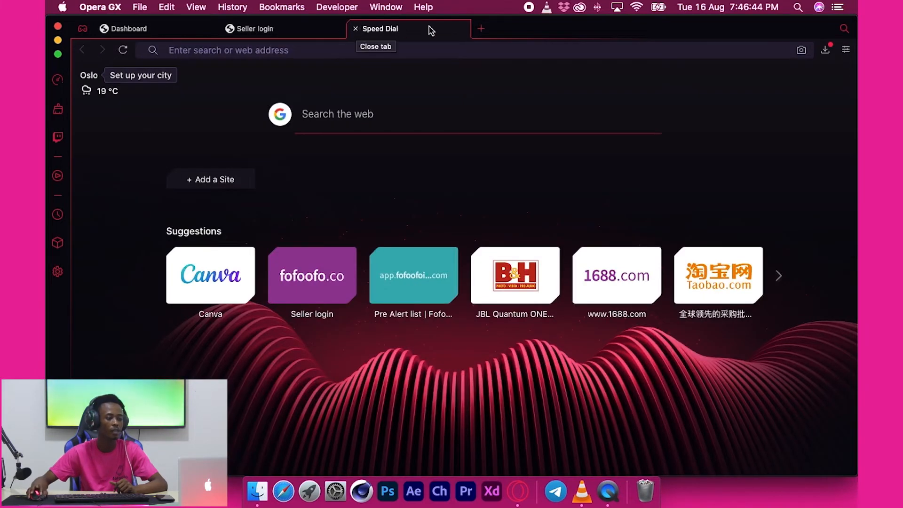
pyautogui.click(355, 30)
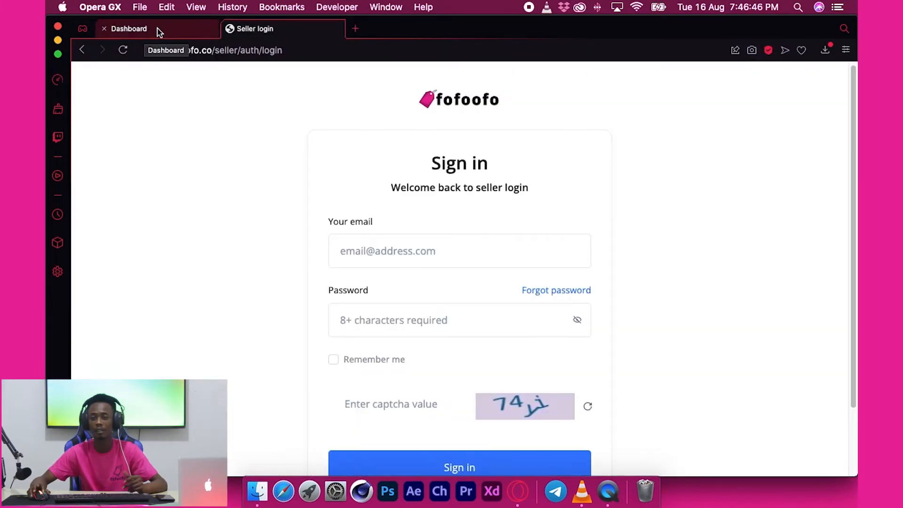
pyautogui.click(158, 32)
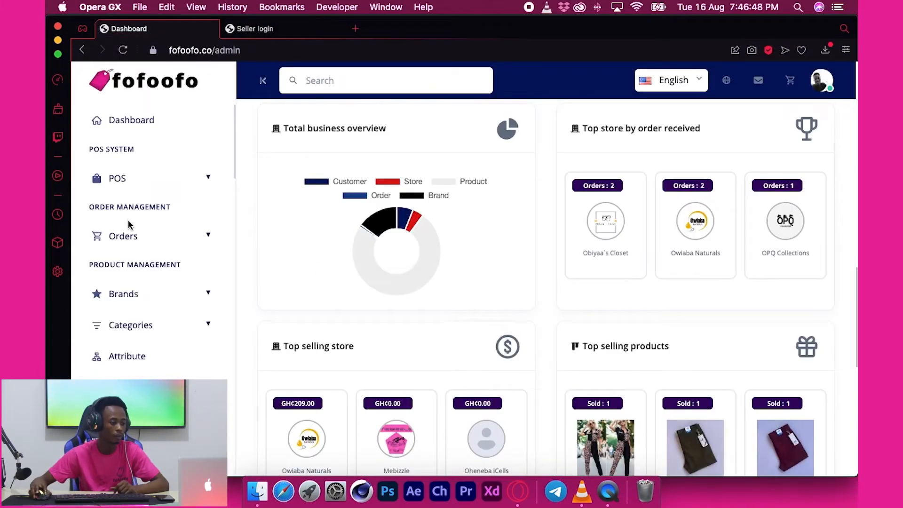
pyautogui.scroll(-1, 141, 331)
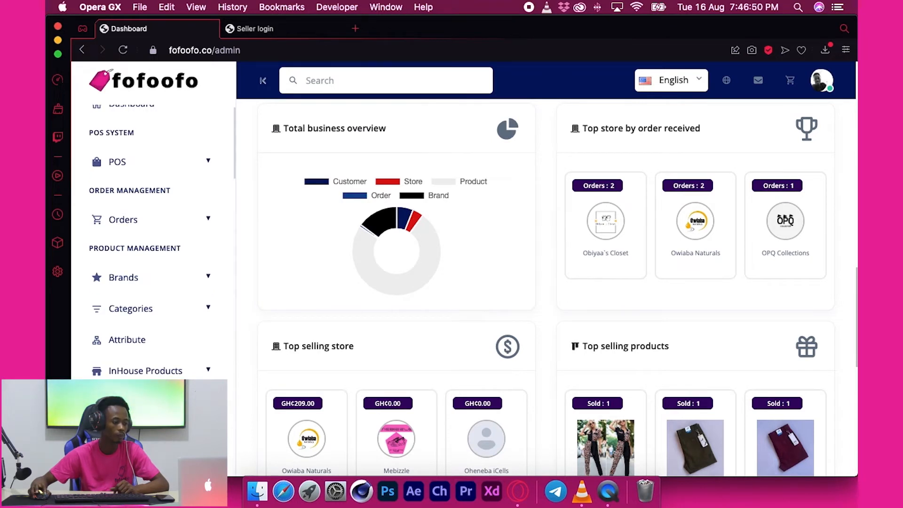
pyautogui.scroll(1, 122, 355)
pyautogui.scroll(-10, 123, 358)
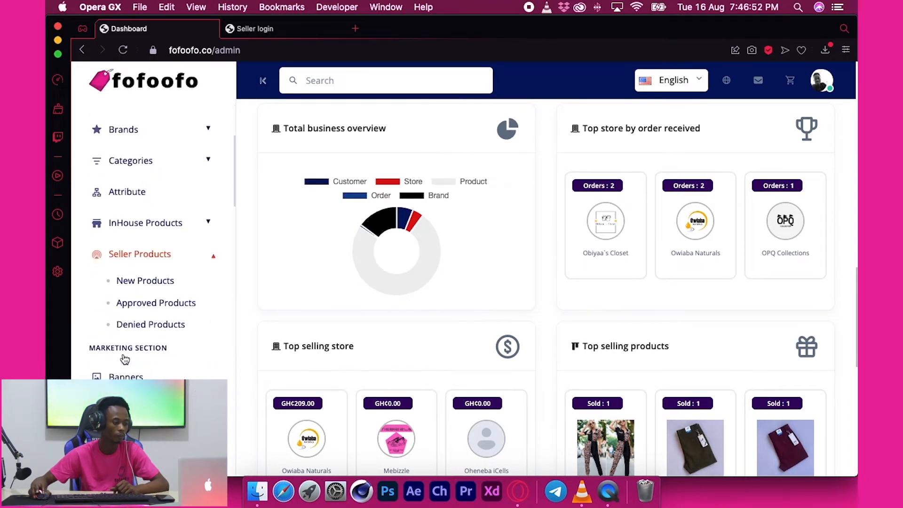
pyautogui.scroll(4, 135, 311)
pyautogui.scroll(6, 133, 308)
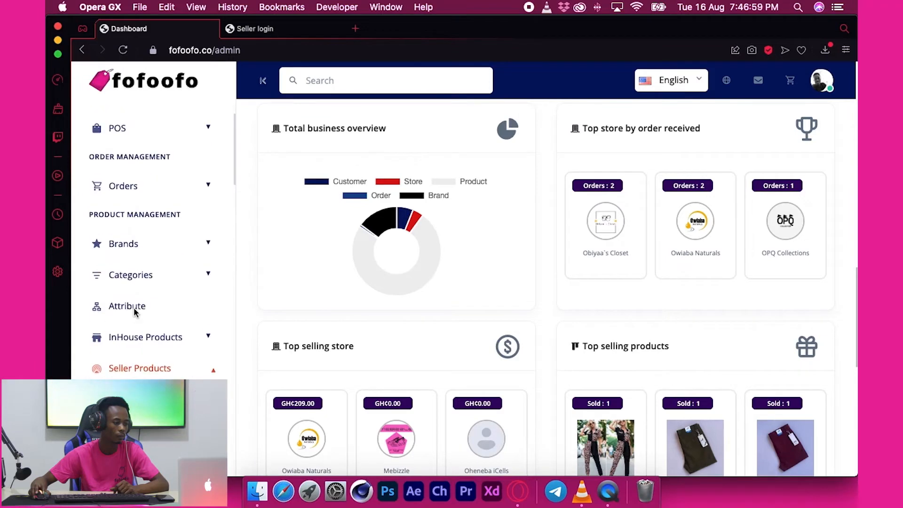
pyautogui.scroll(-8, 133, 307)
pyautogui.scroll(-12, 124, 348)
pyautogui.click(122, 341)
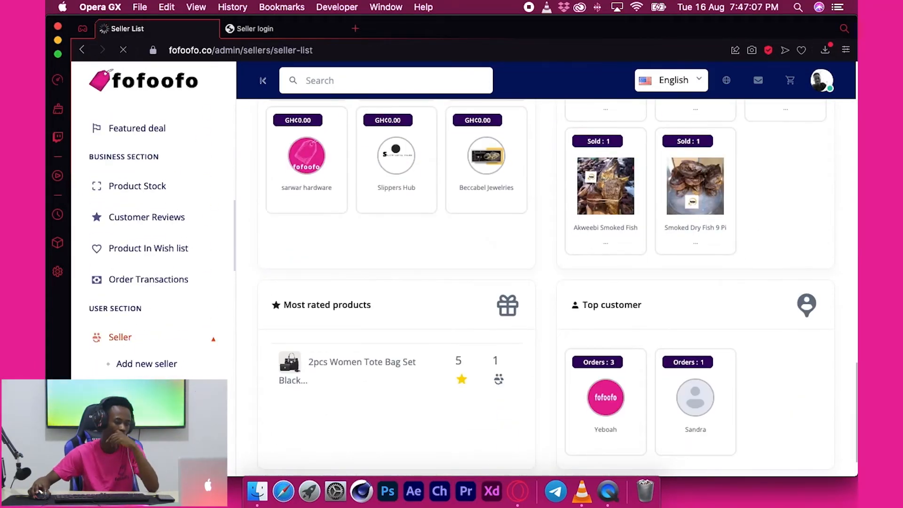
# Open the details of FOFOOFO SHOP from the seller list and approve its shop request.
pyautogui.hscroll(3, 826, 226)
pyautogui.click(801, 245)
pyautogui.click(706, 186)
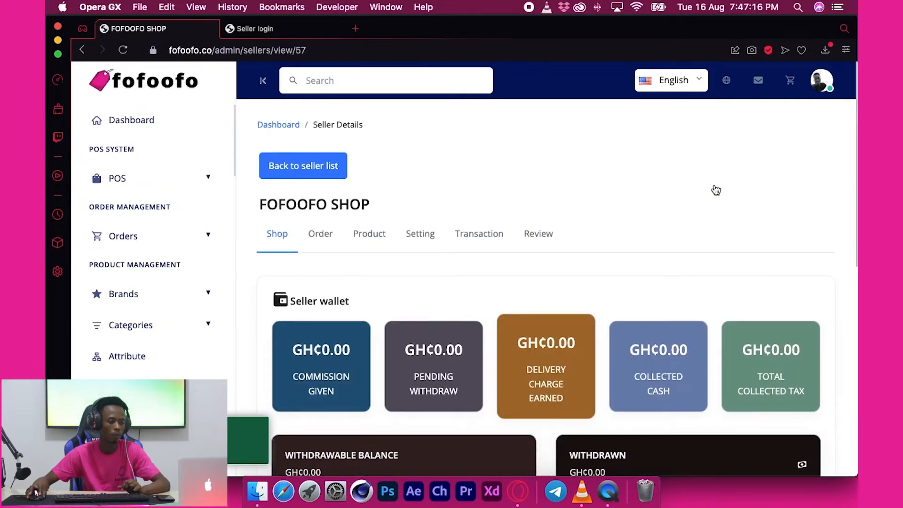
# Return to the seller login page and fill in the registered seller's e-mail from the suggestions.
pyautogui.click(252, 28)
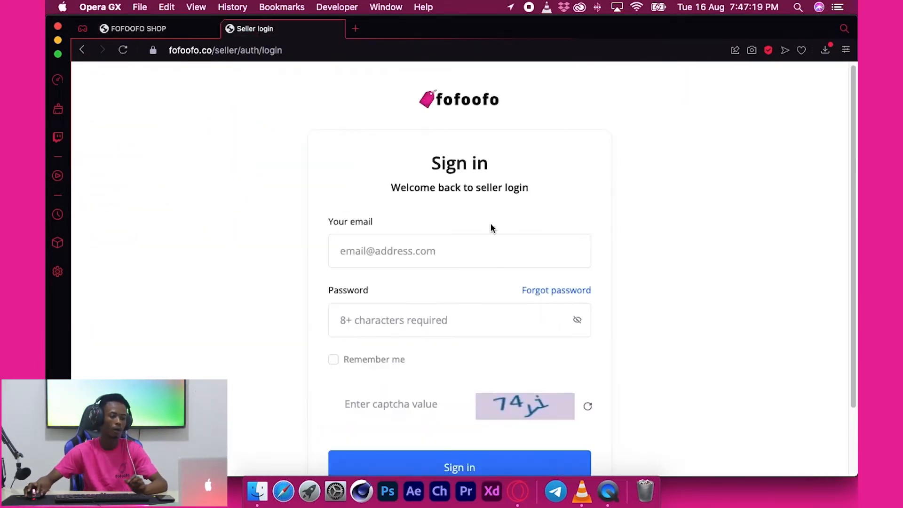
pyautogui.click(445, 236)
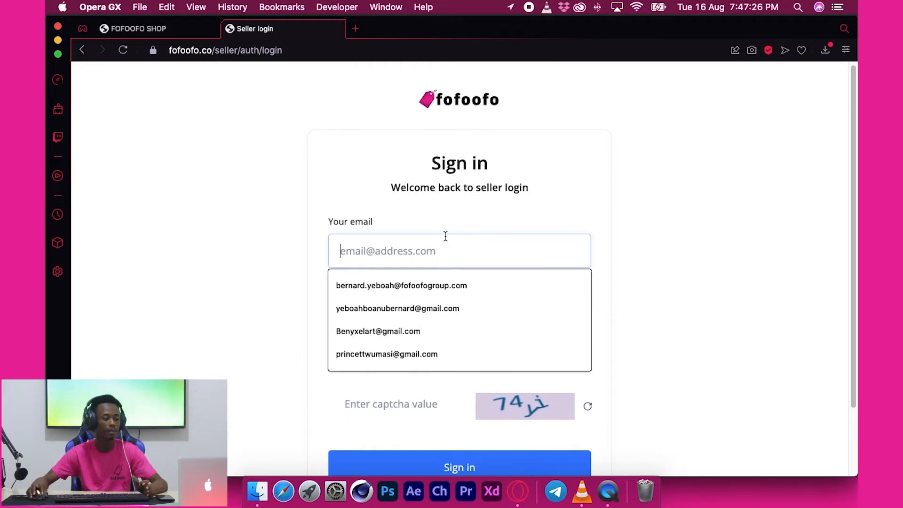
pyautogui.click(383, 330)
# Enter the seller account's password in the sign-in form.
pyautogui.click(404, 314)
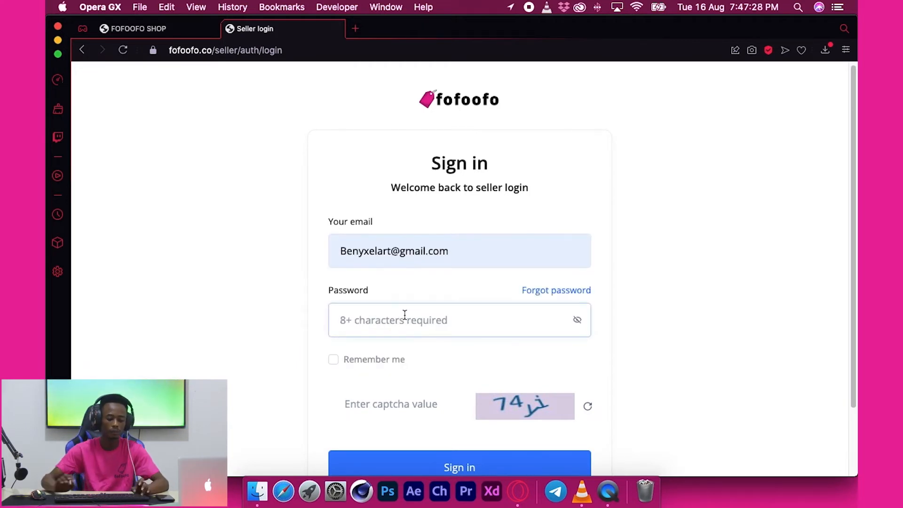
pyautogui.write('•')
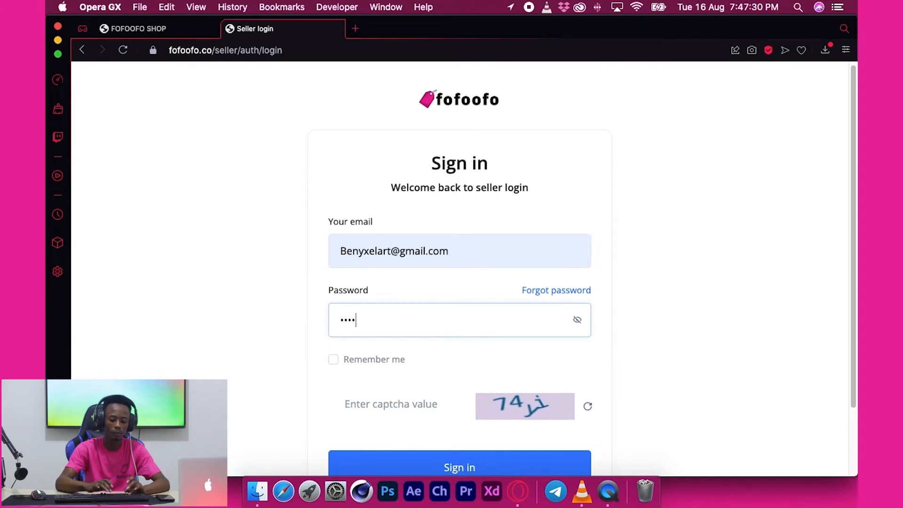
pyautogui.write('•••••••••••••')
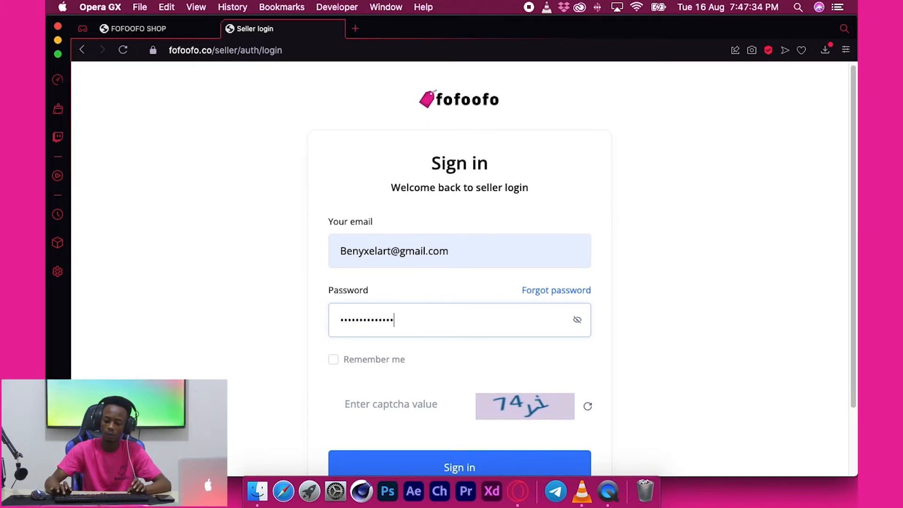
pyautogui.write('•')
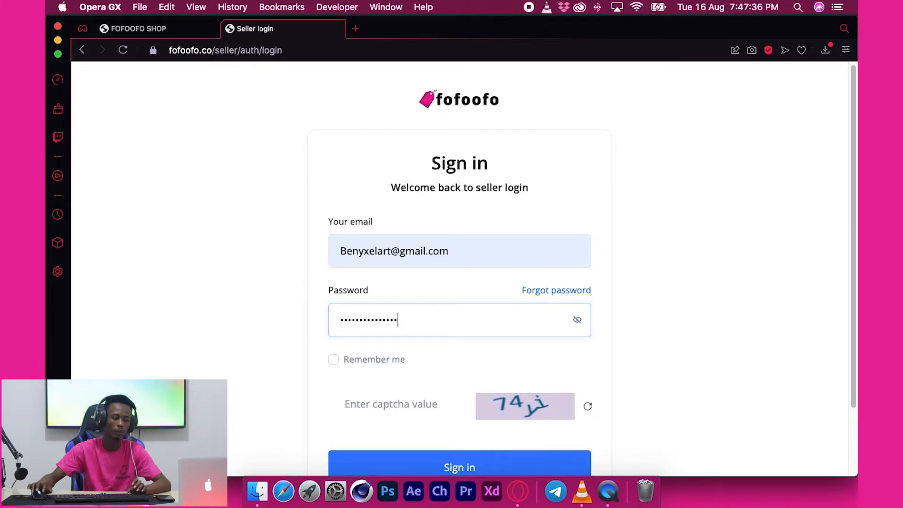
# Enter the captcha value shown in the image and sign in to the seller account.
pyautogui.click(384, 402)
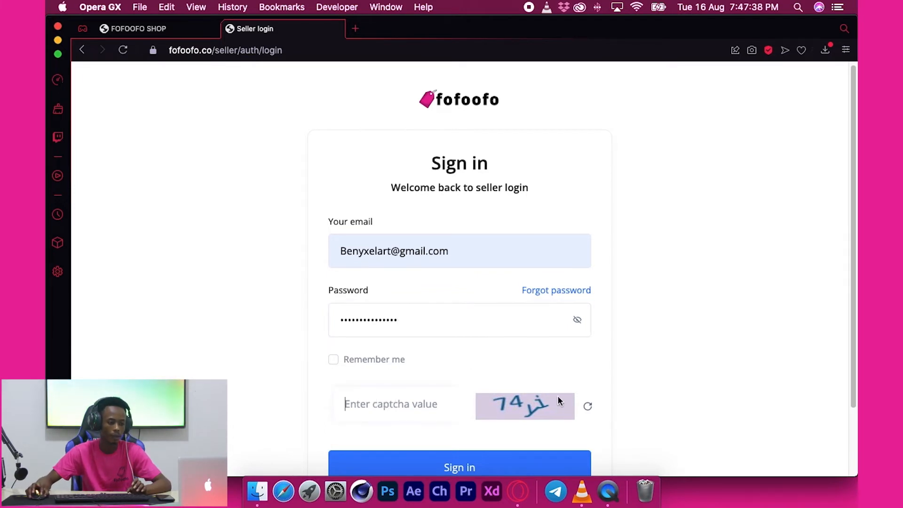
pyautogui.scroll(-1, 414, 360)
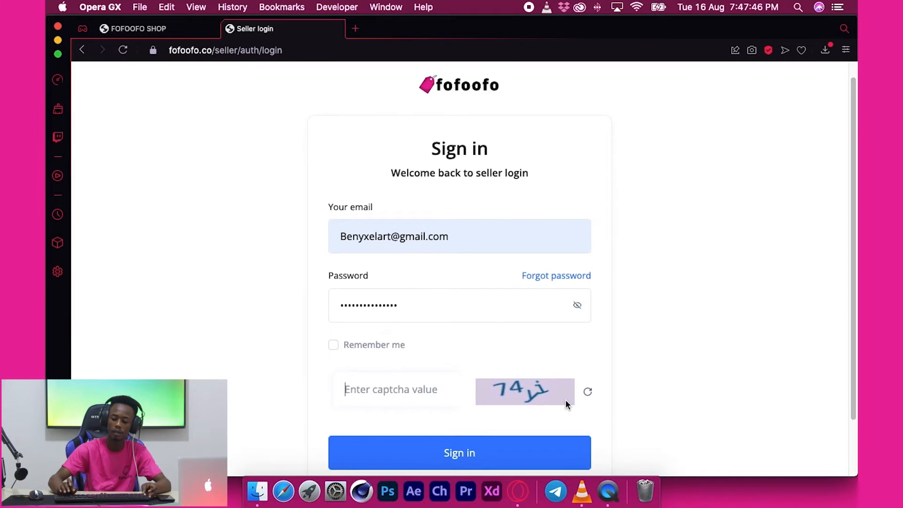
pyautogui.write('74')
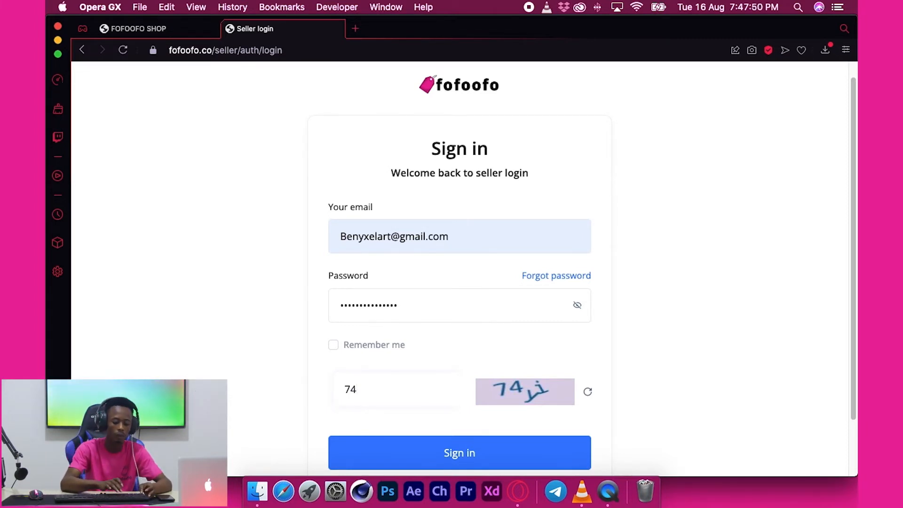
pyautogui.write('Y')
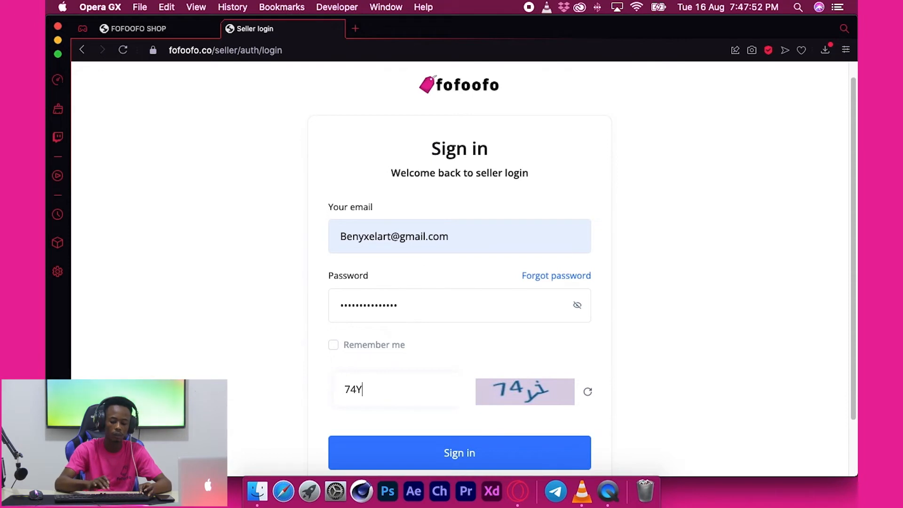
pyautogui.write('i')
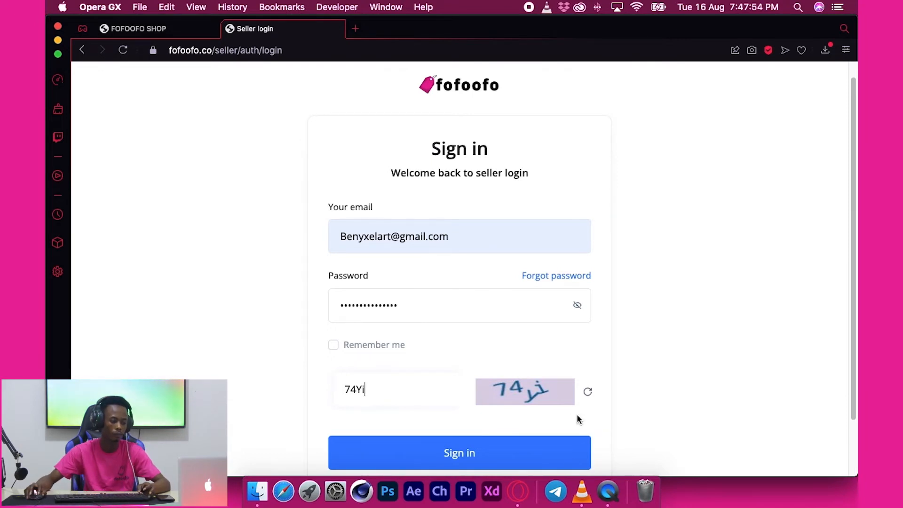
pyautogui.click(530, 465)
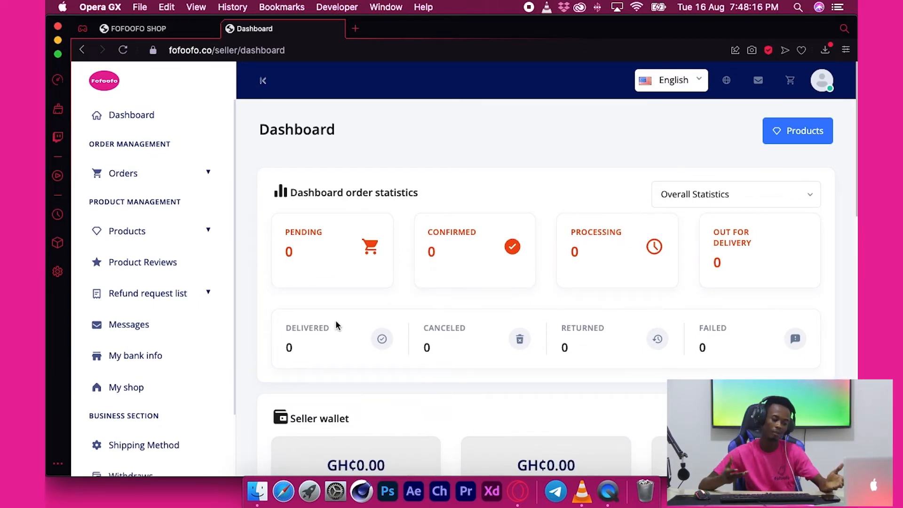
# Open the shipping method settings in the business section and choose Order Wise as the shipping method.
pyautogui.scroll(-2, 350, 360)
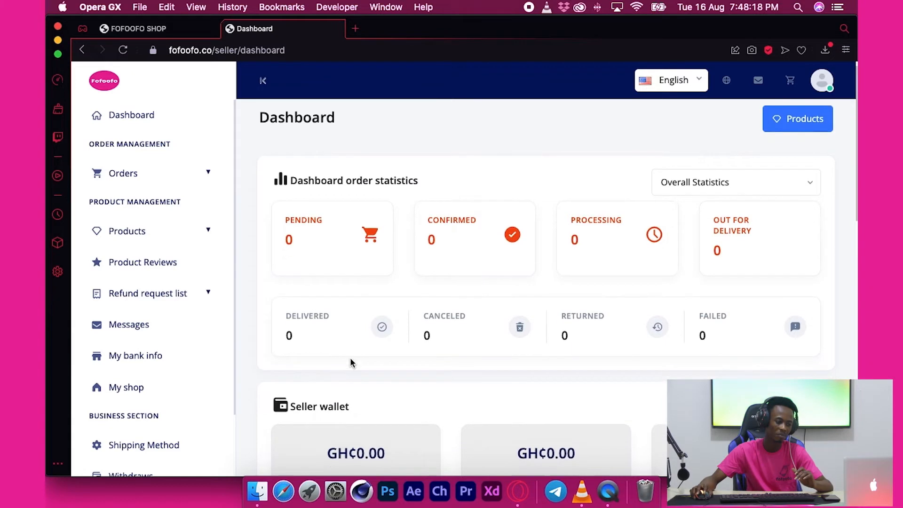
pyautogui.scroll(-1, 334, 406)
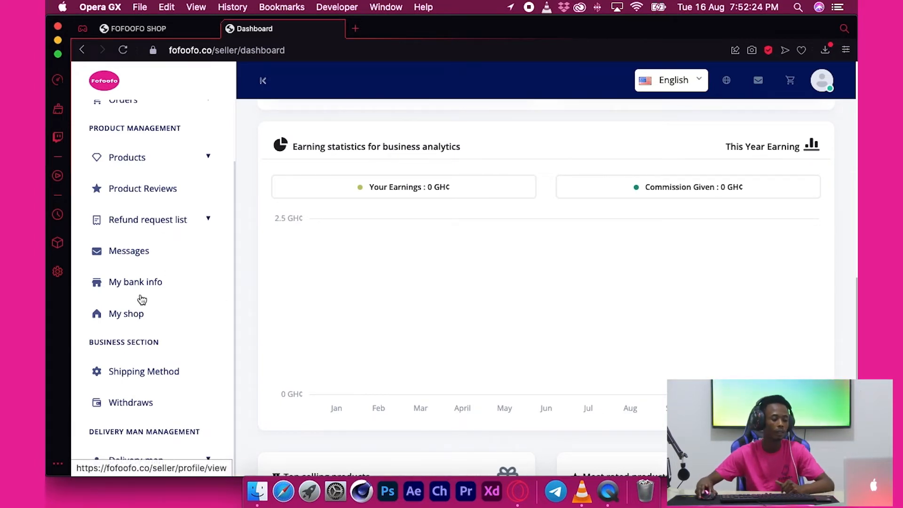
pyautogui.scroll(-1, 141, 386)
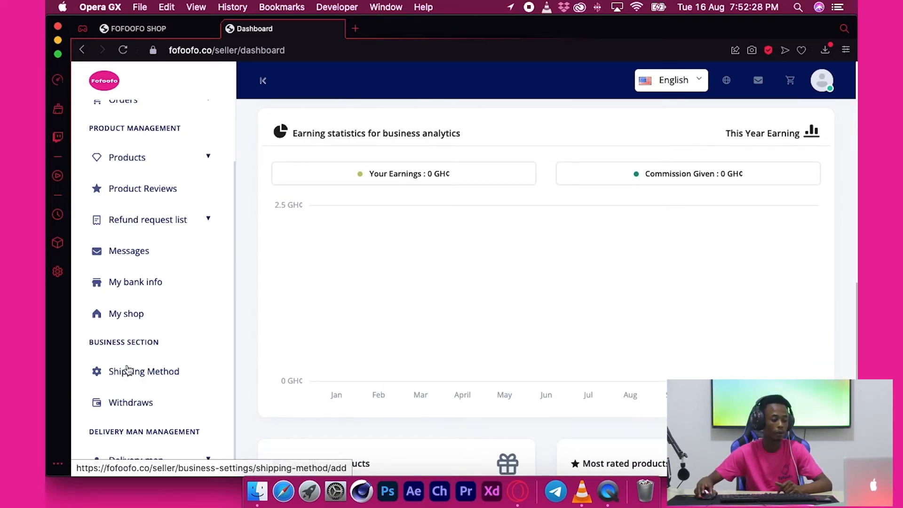
pyautogui.scroll(10, 112, 284)
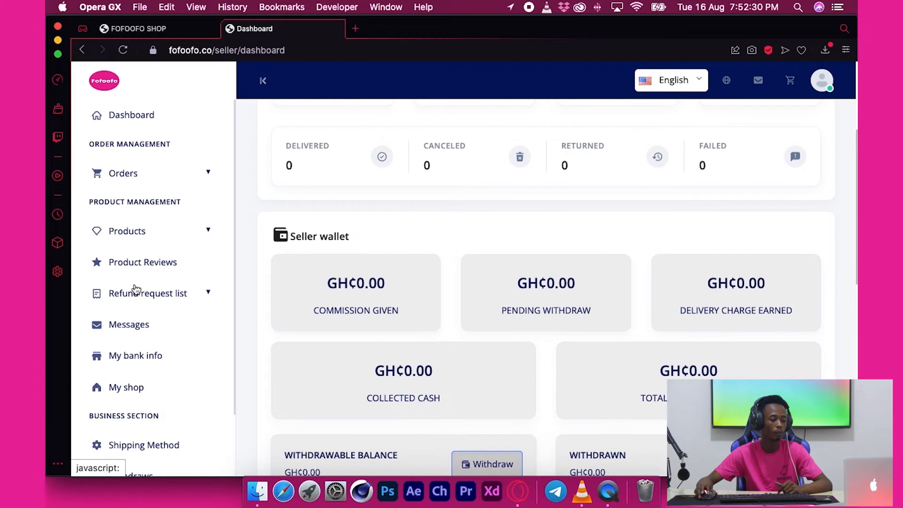
pyautogui.scroll(-3, 145, 299)
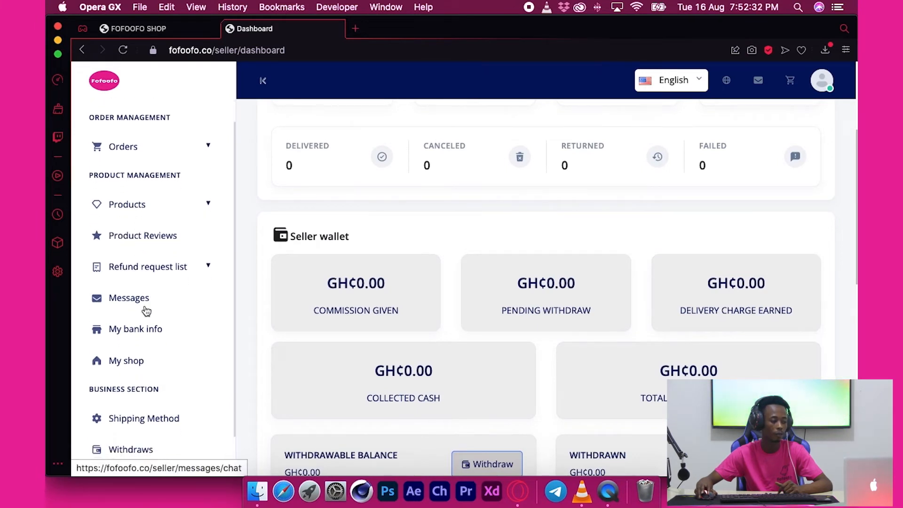
pyautogui.scroll(-1, 150, 320)
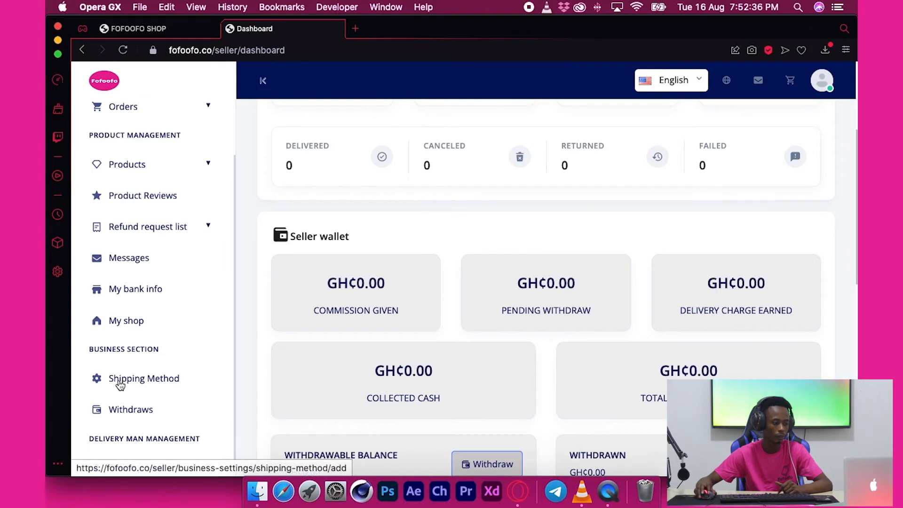
pyautogui.scroll(-1, 143, 383)
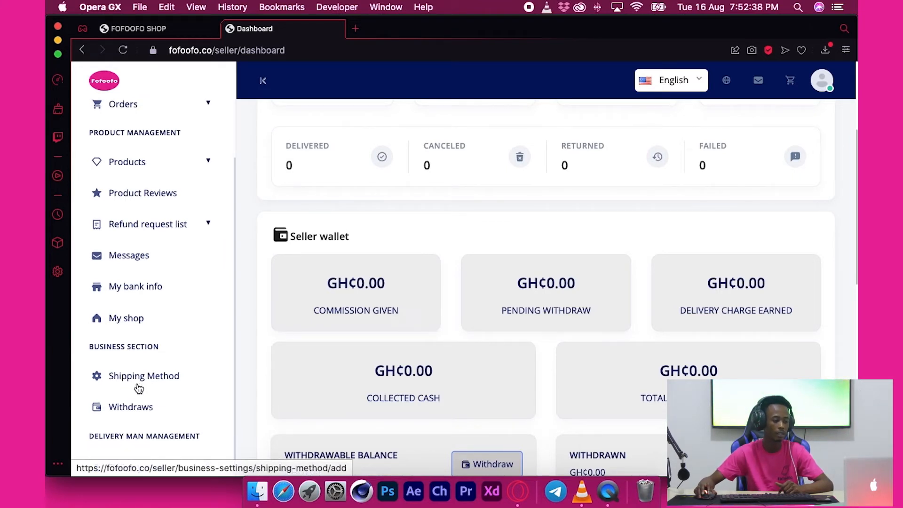
pyautogui.click(142, 382)
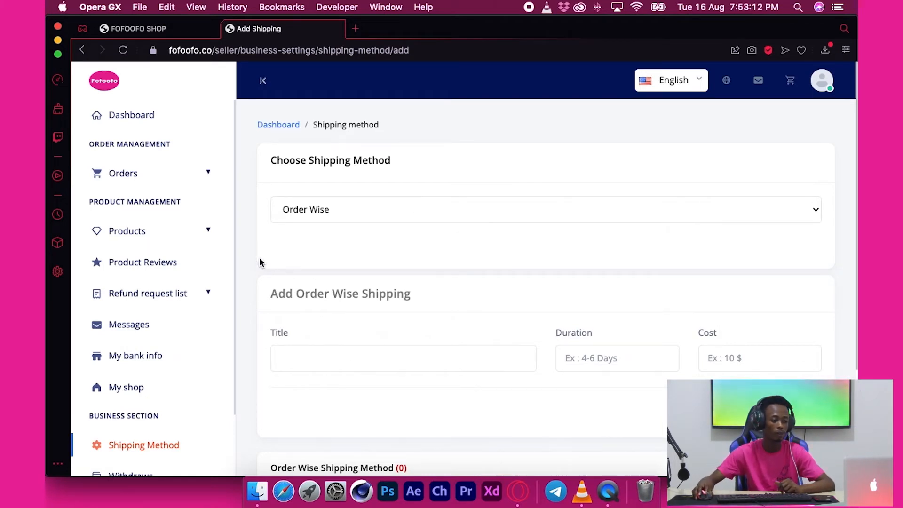
pyautogui.click(331, 216)
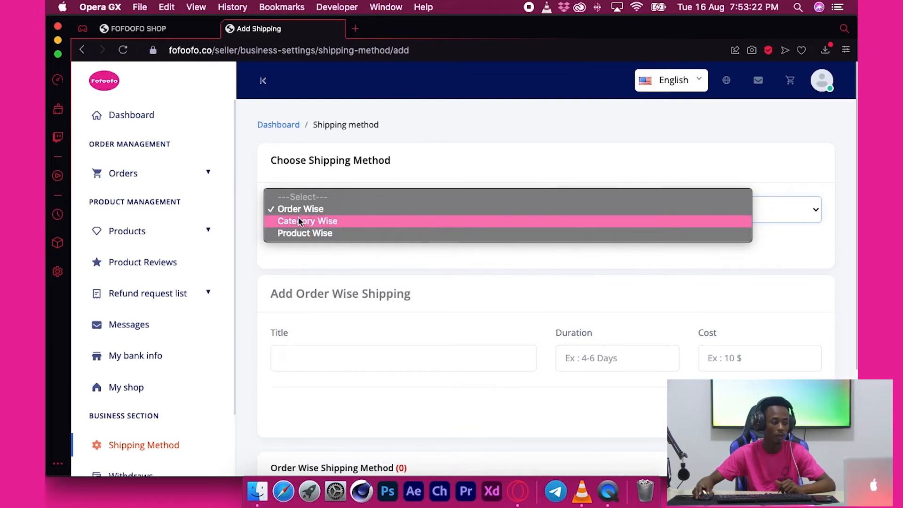
pyautogui.click(277, 211)
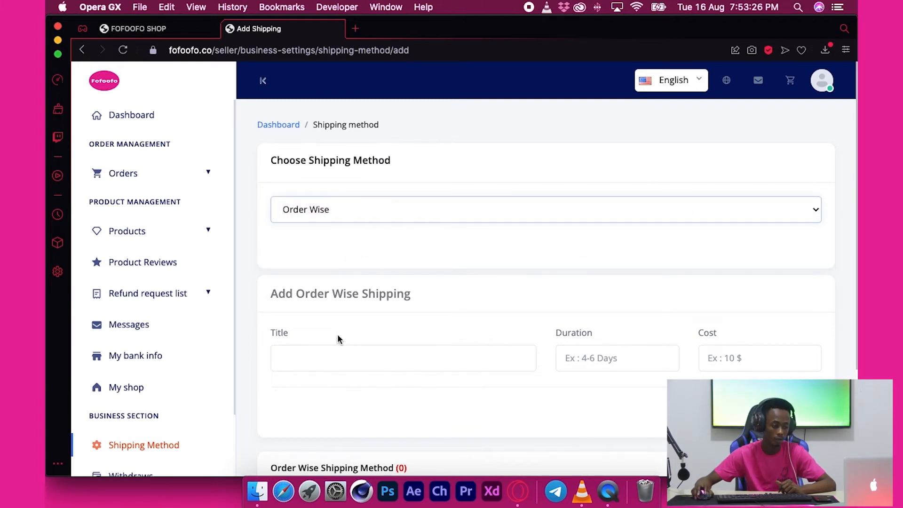
# Enter "Accra Delivery" as the title of a new order wise shipping method, correcting the spelling of Accra.
pyautogui.scroll(-3, 339, 343)
pyautogui.scroll(2, 348, 367)
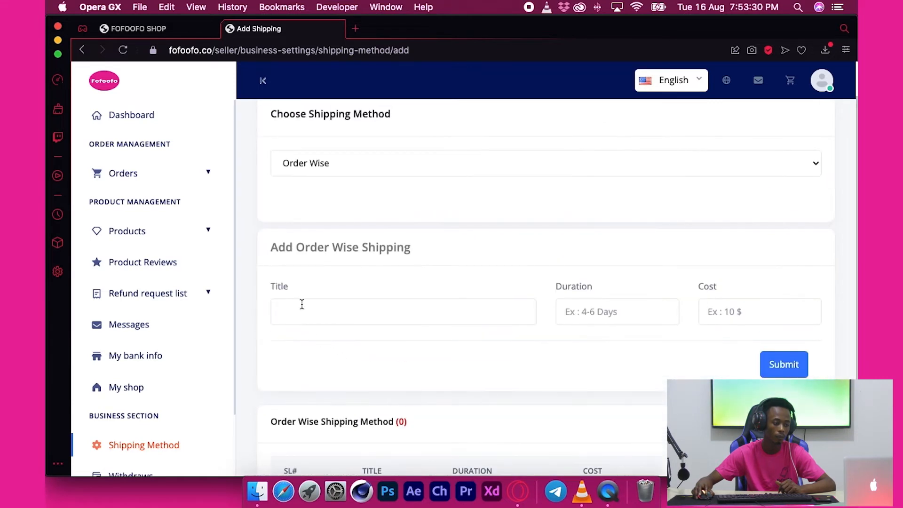
pyautogui.click(339, 306)
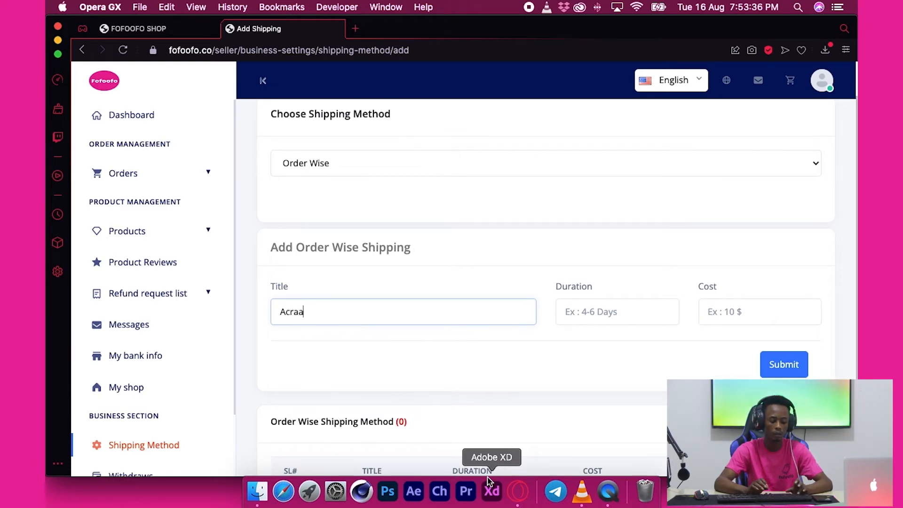
pyautogui.press('BackSpace')
pyautogui.press('BackSpace')
pyautogui.press('BackSpace')
pyautogui.write('cra Del')
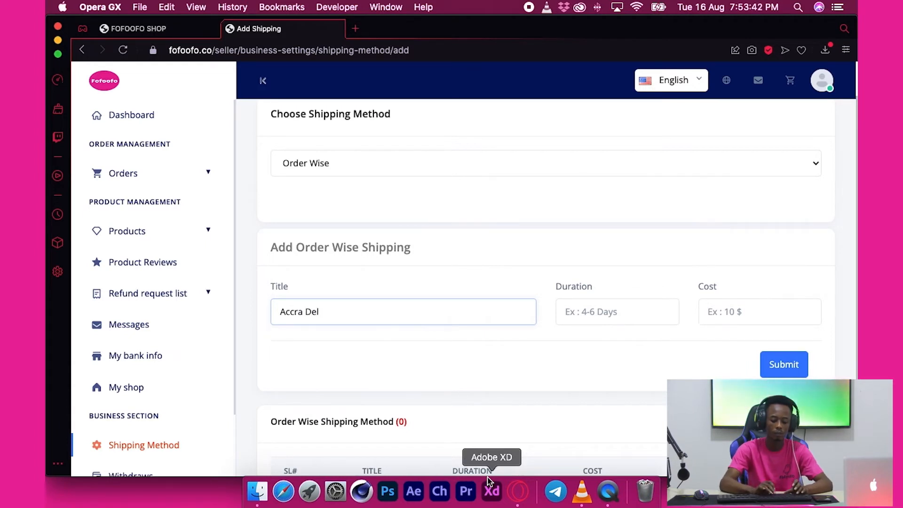
pyautogui.write('i')
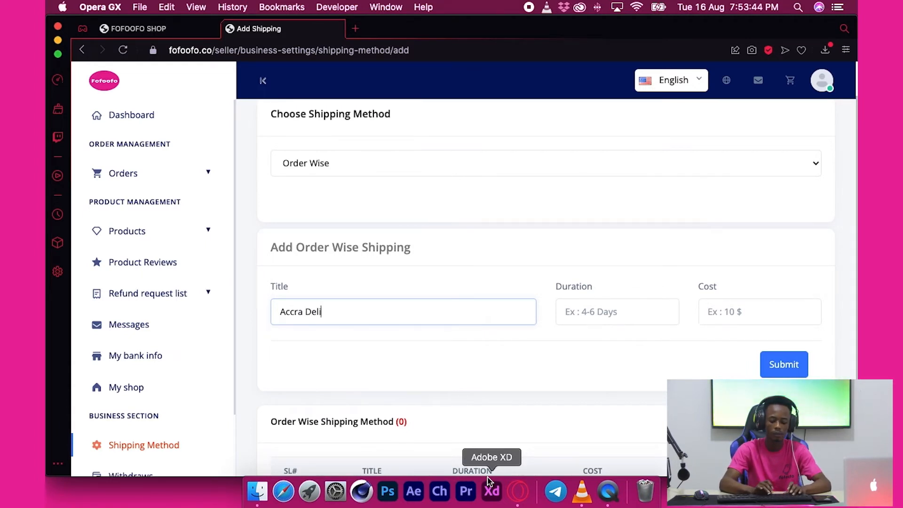
pyautogui.write('very')
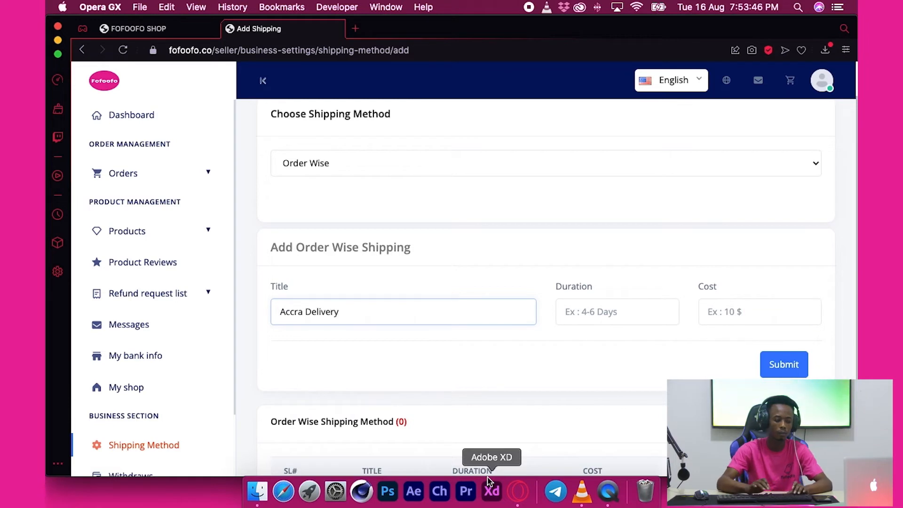
# Set the Accra Delivery duration to "1 to 3 days" and its cost to 40, and submit it.
pyautogui.click(592, 315)
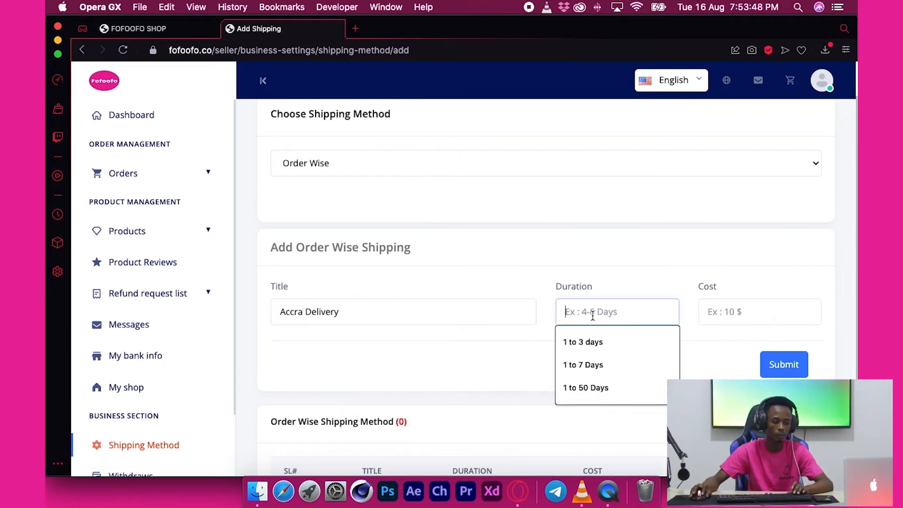
pyautogui.click(595, 342)
pyautogui.click(736, 312)
pyautogui.write('40')
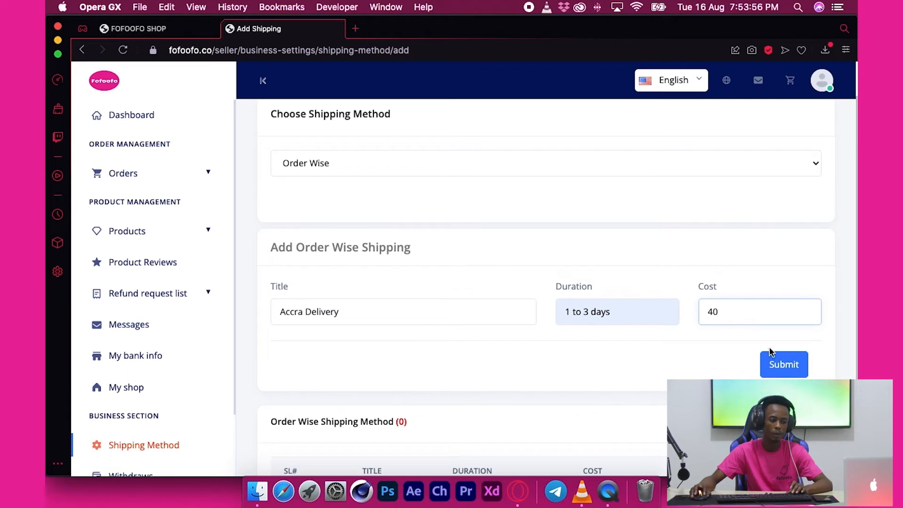
pyautogui.click(781, 365)
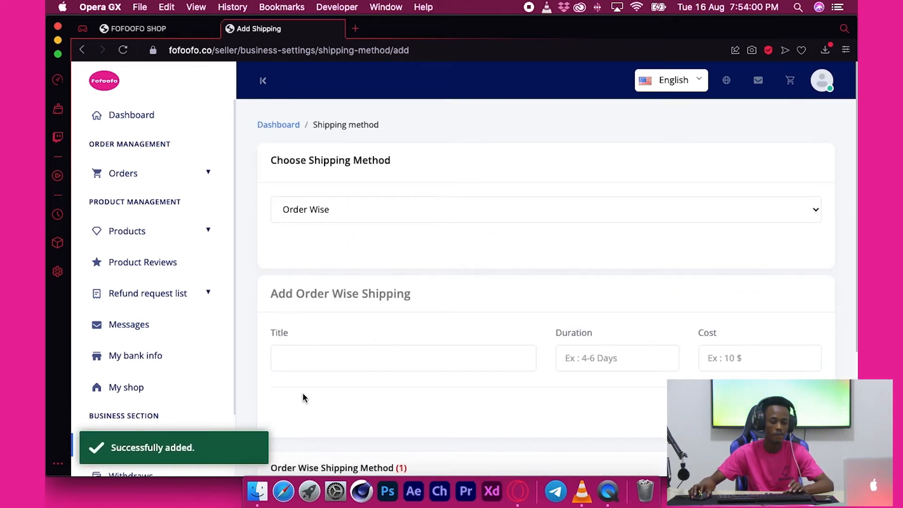
# Enter "Outside Accra Delivery" as the title of another order wise shipping method.
pyautogui.scroll(-1, 339, 375)
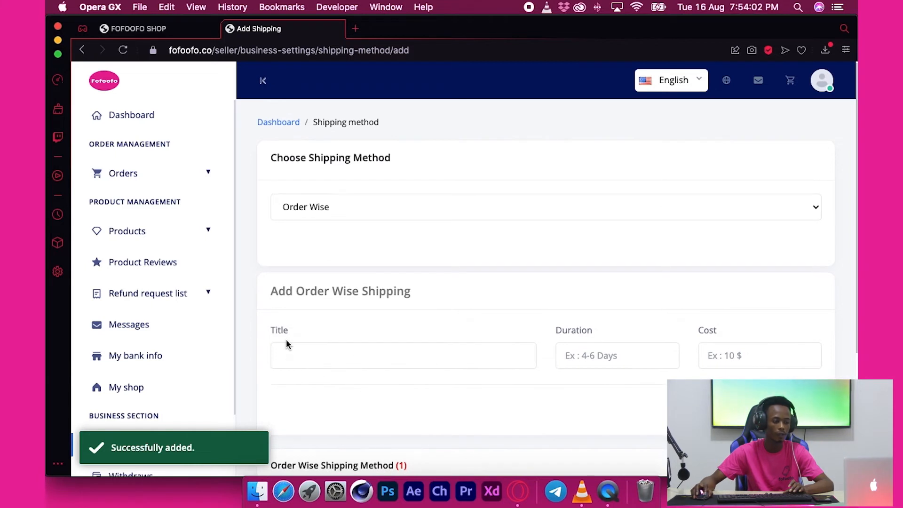
pyautogui.click(296, 345)
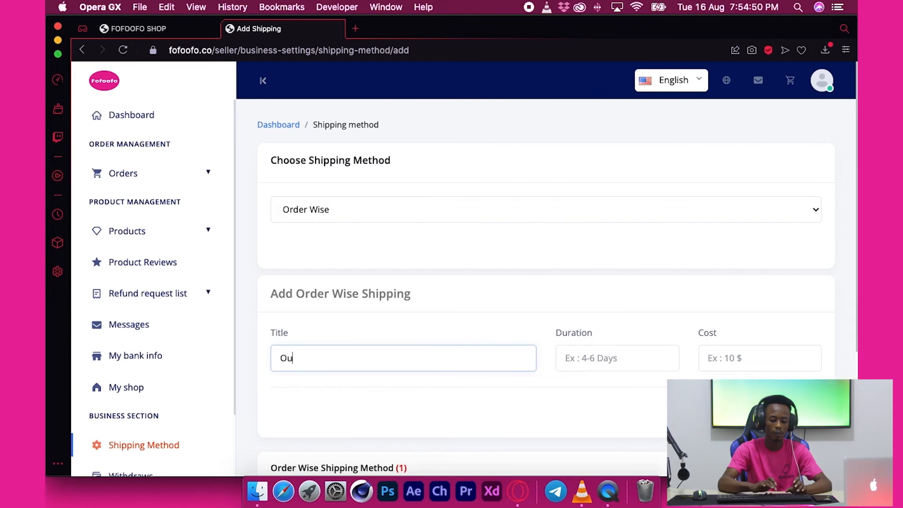
pyautogui.write('side Accra ')
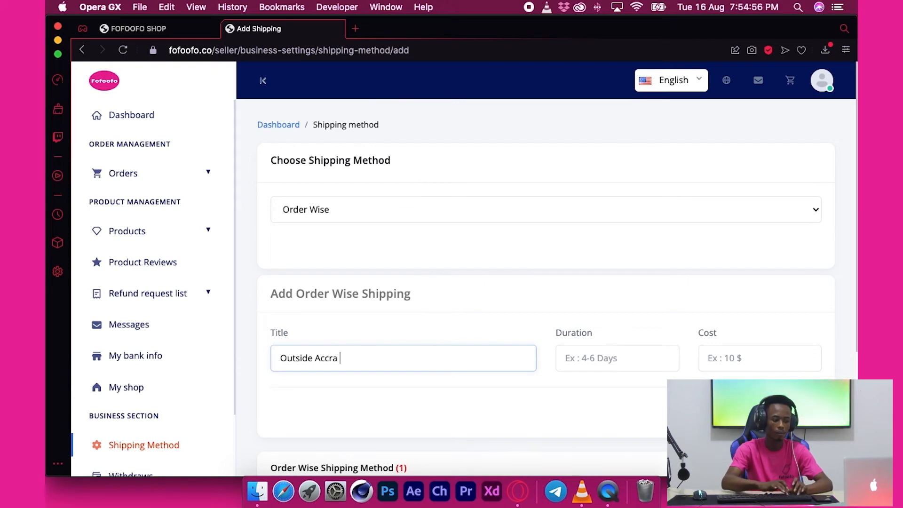
pyautogui.write('Delivery')
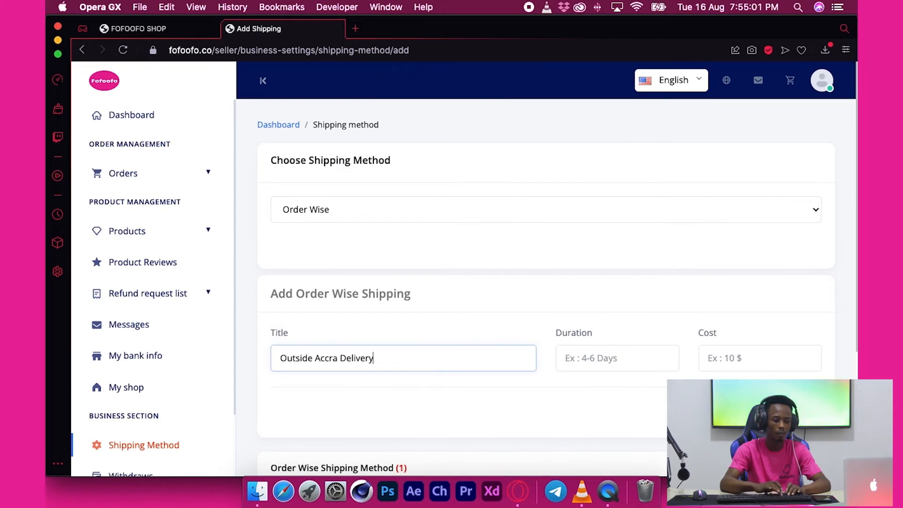
# Set the Outside Accra Delivery duration to "1 to 7 Days" and its cost to 60, and submit it.
pyautogui.click(565, 358)
pyautogui.click(580, 409)
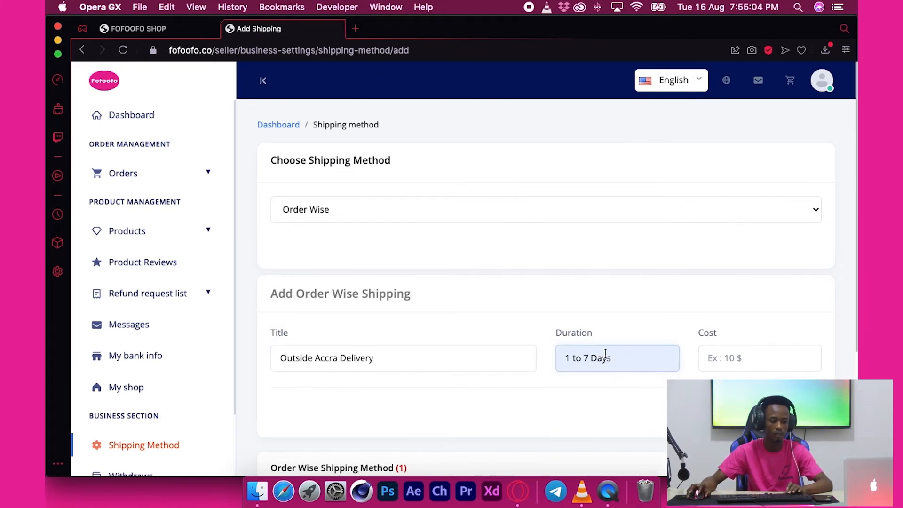
pyautogui.click(718, 353)
pyautogui.write('60')
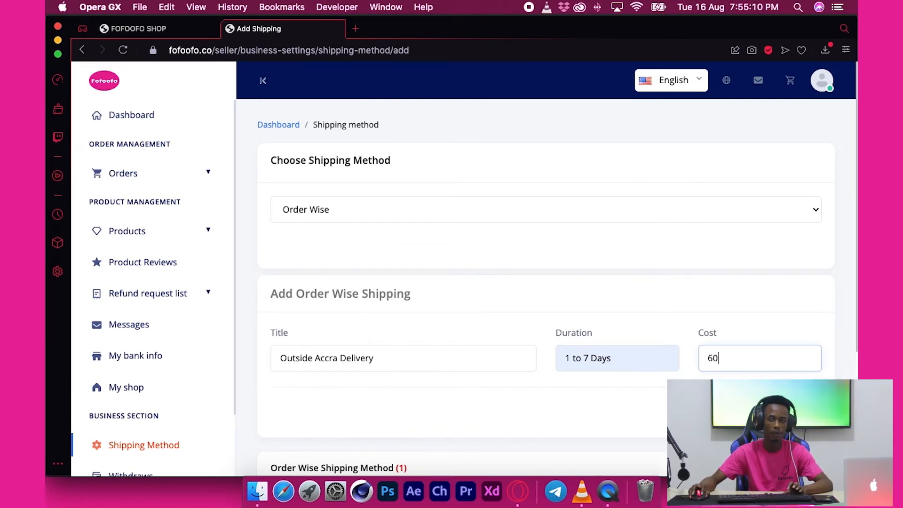
pyautogui.press('Return')
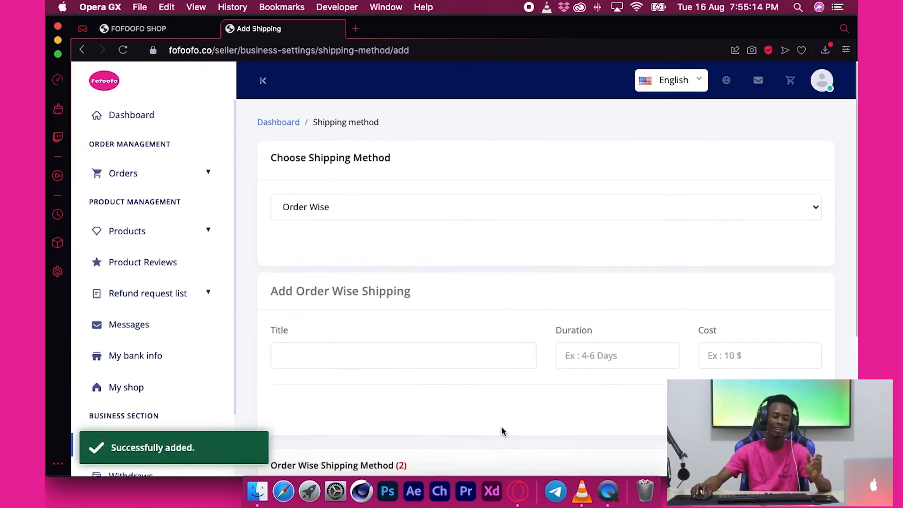
# Enter "Pick up" as the title of a third order wise shipping method.
pyautogui.scroll(-5, 501, 424)
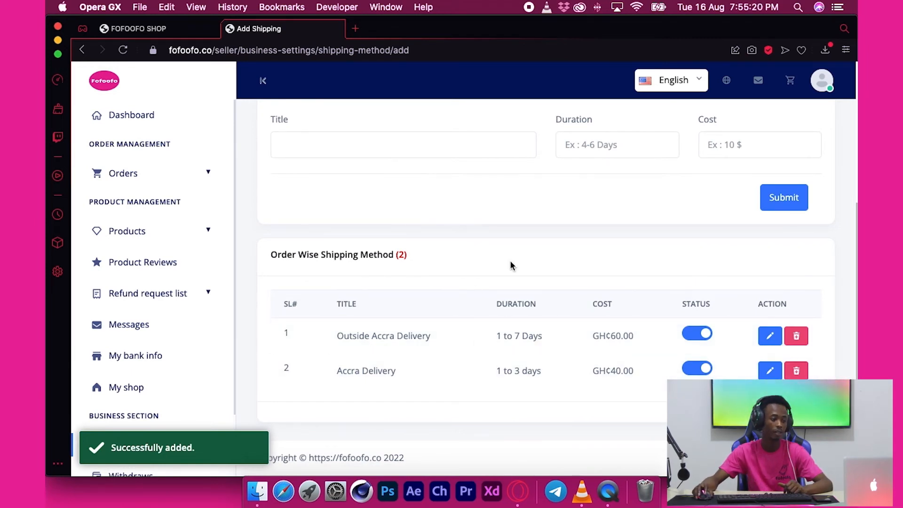
pyautogui.click(410, 154)
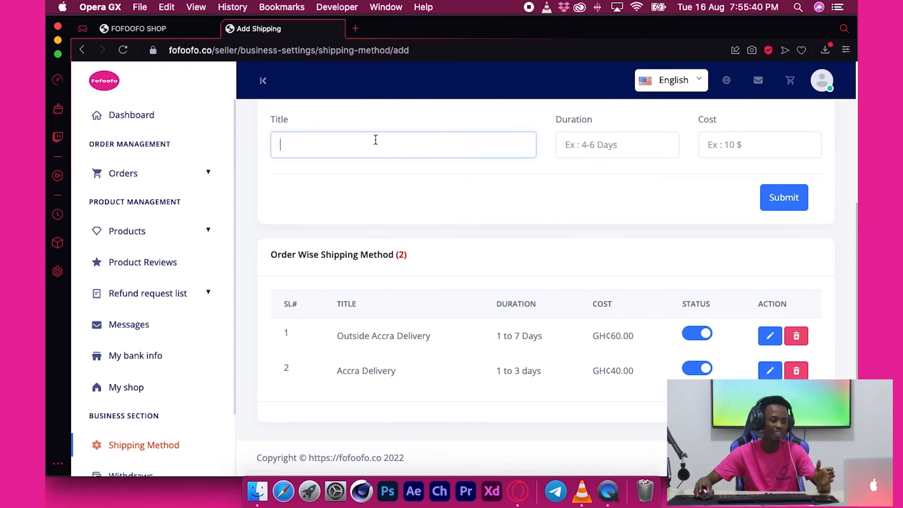
pyautogui.write('Pick u')
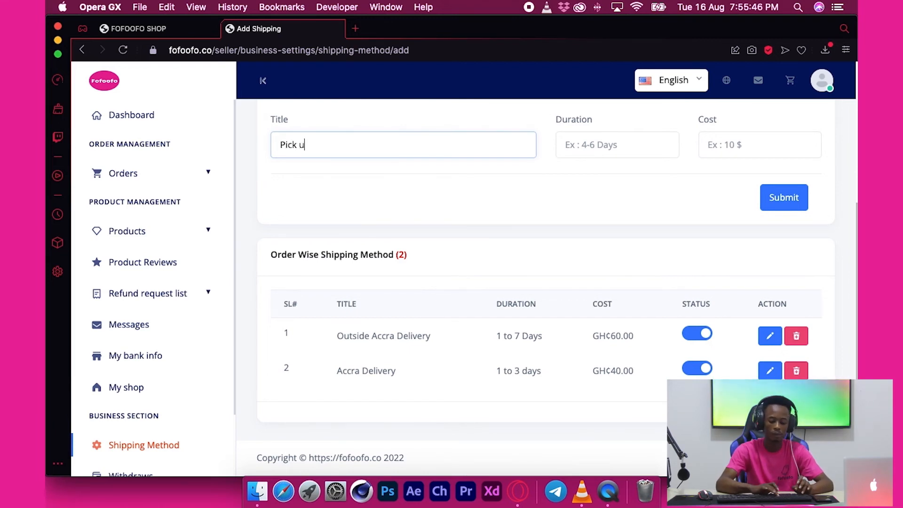
pyautogui.write('p')
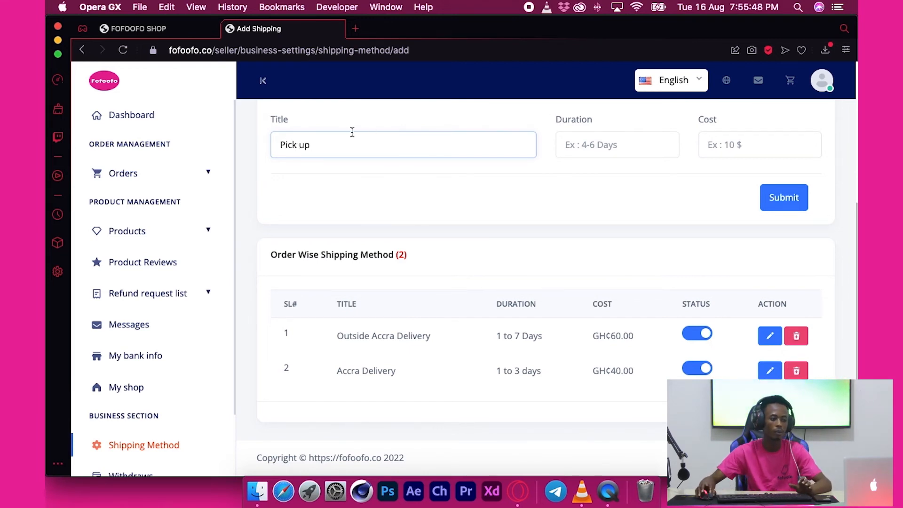
# Set the Pick up duration to "1 to 3 days" and its cost to 0, and submit it.
pyautogui.click(607, 145)
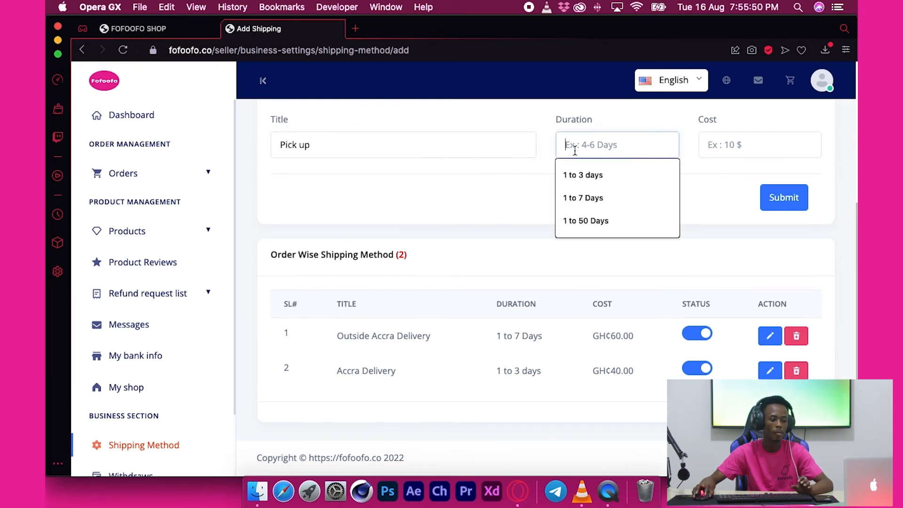
pyautogui.click(586, 176)
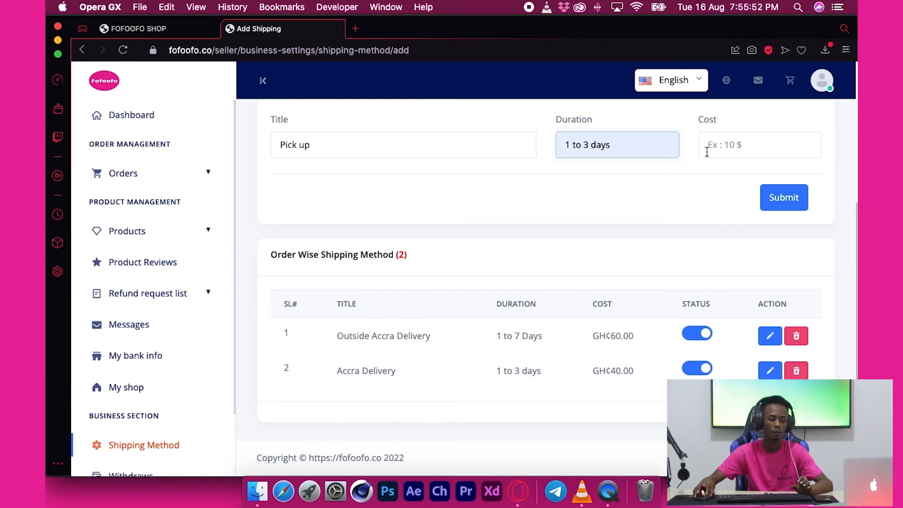
pyautogui.click(733, 147)
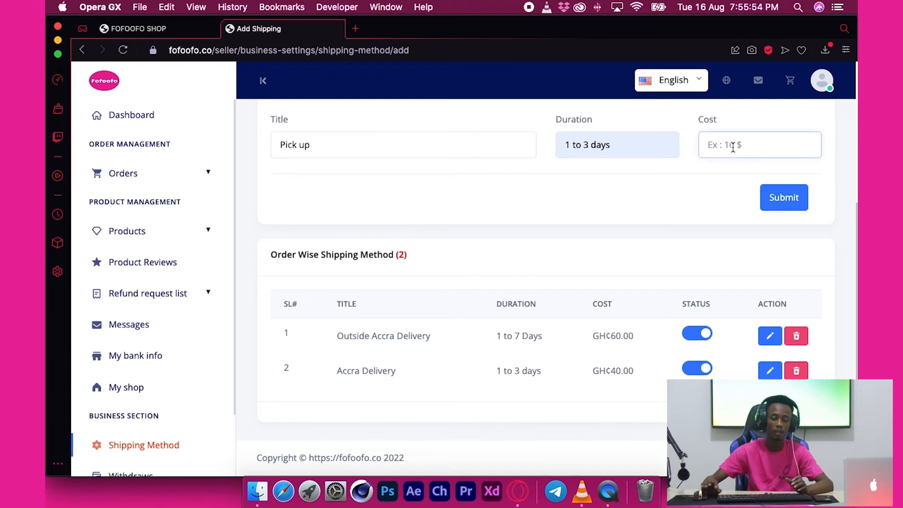
pyautogui.write('0')
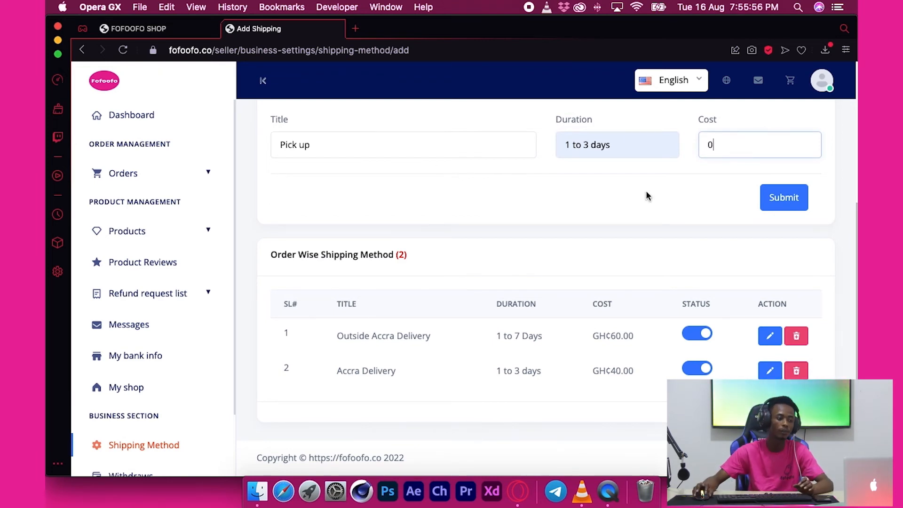
pyautogui.click(795, 200)
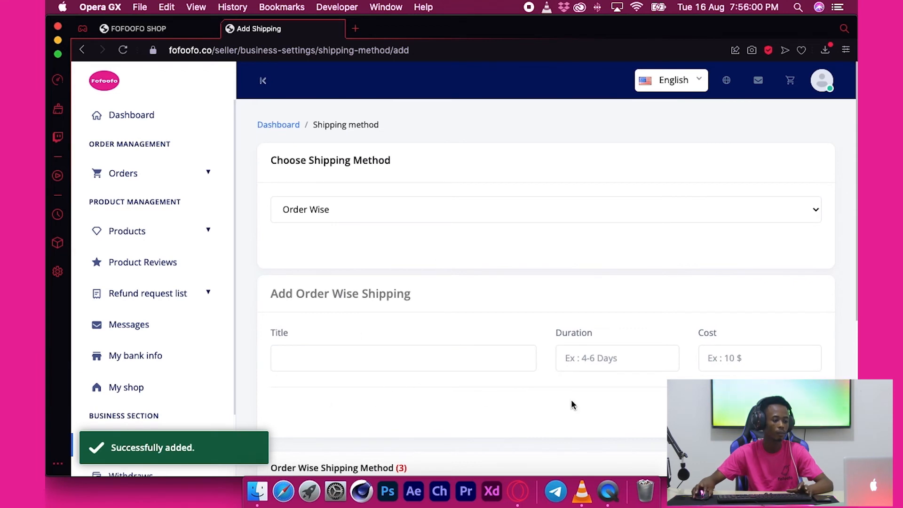
# Enter "International (contact seller)" as the title of another order wise shipping method.
pyautogui.click(298, 352)
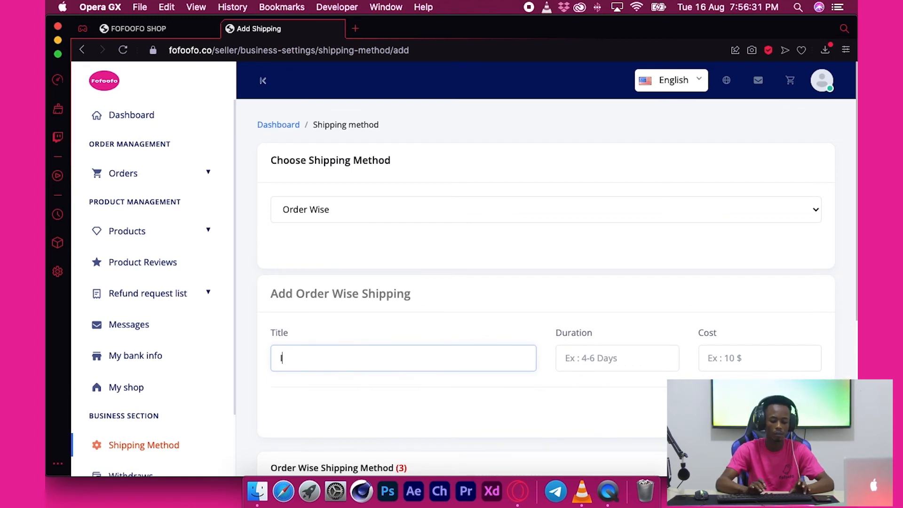
pyautogui.write('nternation')
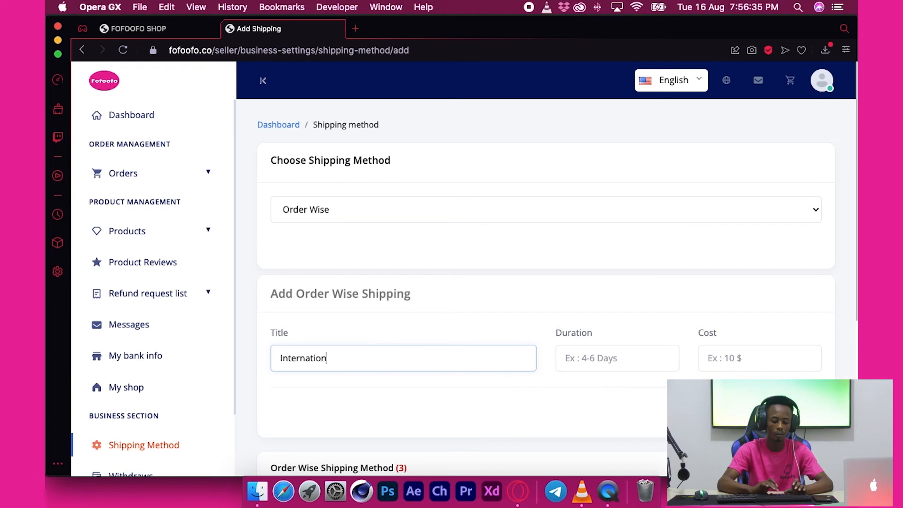
pyautogui.write('al')
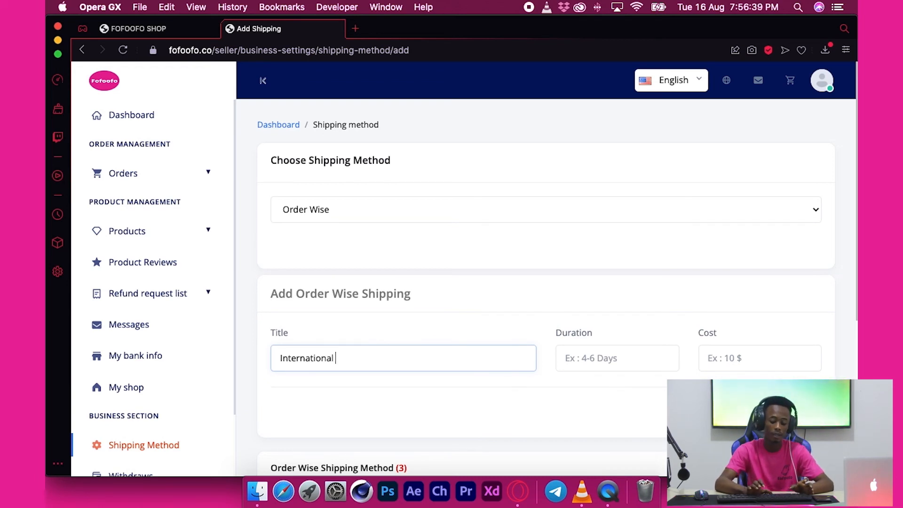
pyautogui.write(' (')
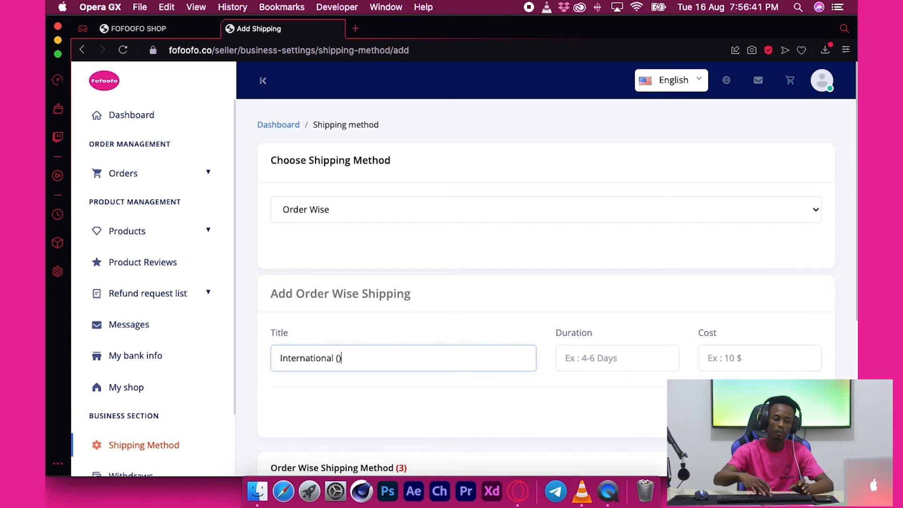
pyautogui.write('contac')
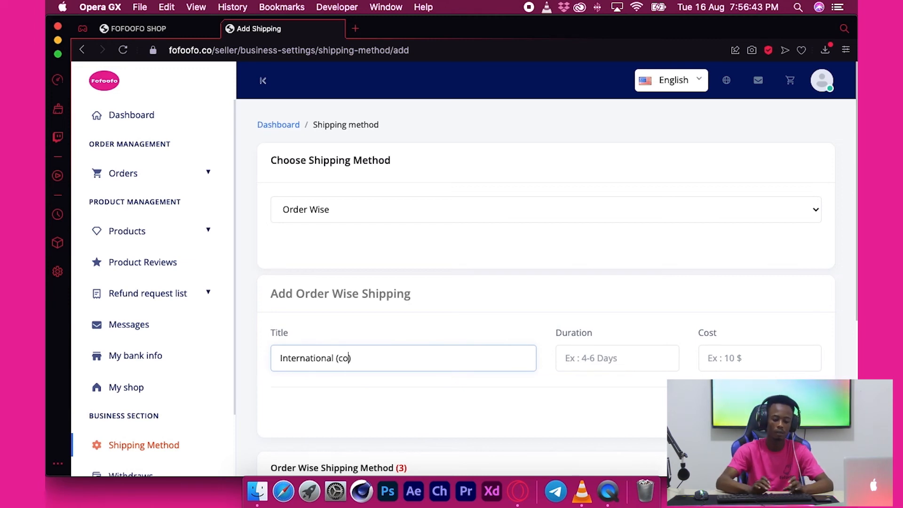
pyautogui.write('tact s')
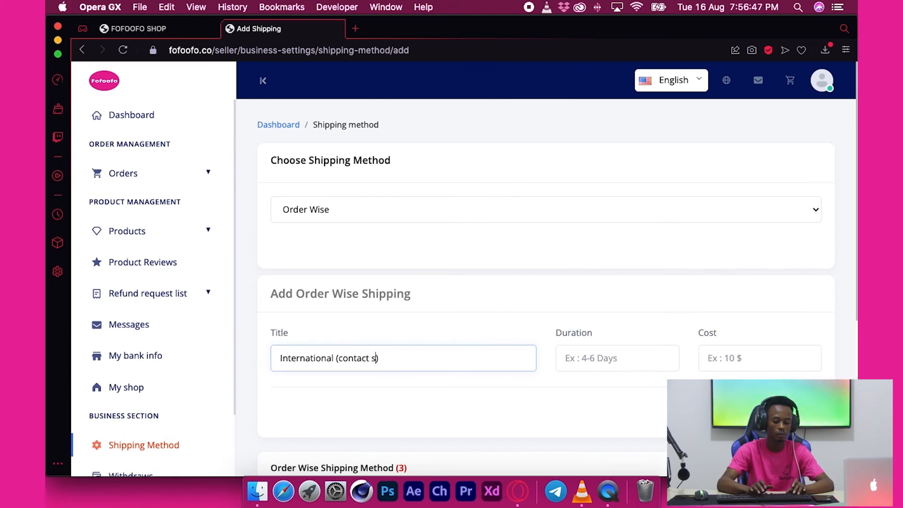
pyautogui.write('eller')
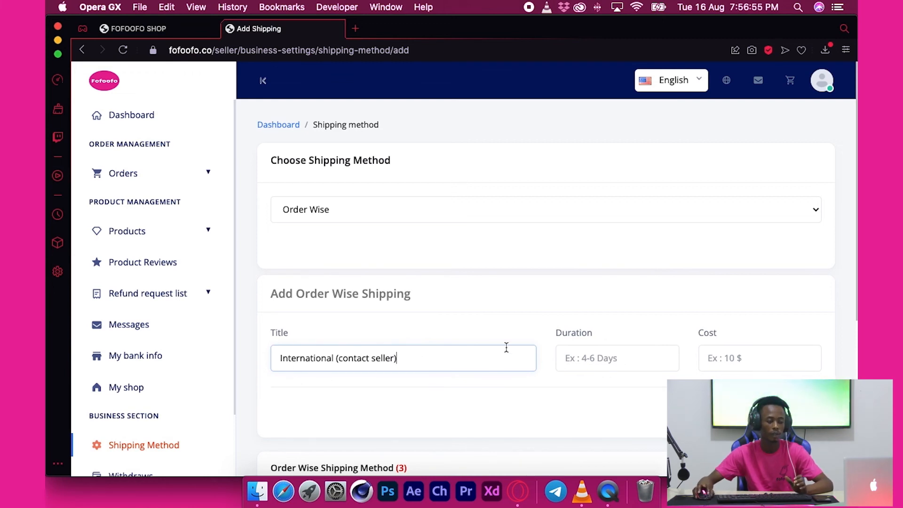
# Set the International (contact seller) duration to "1 to 50 Days" and its cost to 0, and submit it.
pyautogui.click(589, 359)
pyautogui.click(588, 437)
pyautogui.click(740, 359)
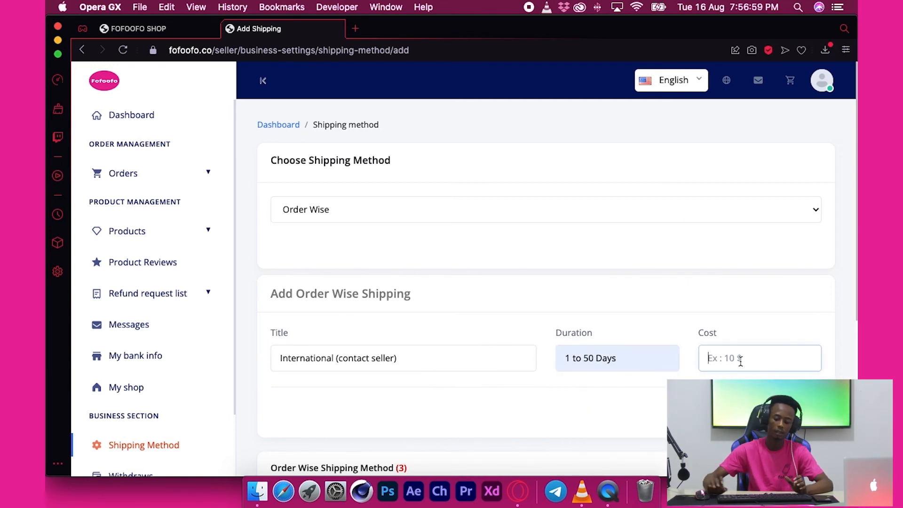
pyautogui.write('0')
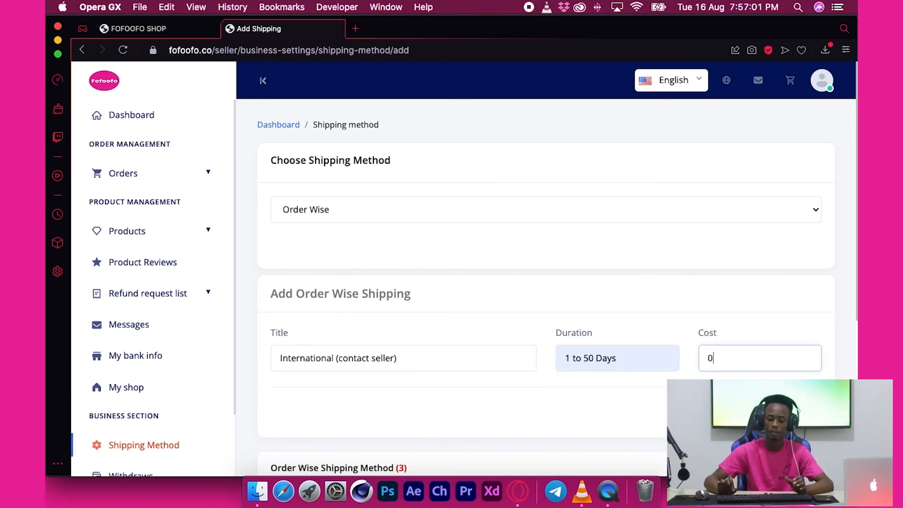
pyautogui.scroll(-2, 625, 413)
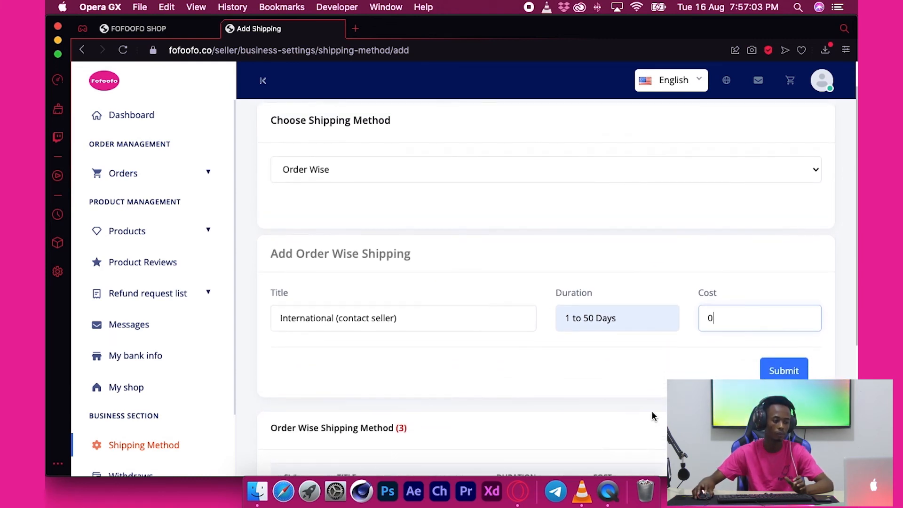
pyautogui.click(784, 372)
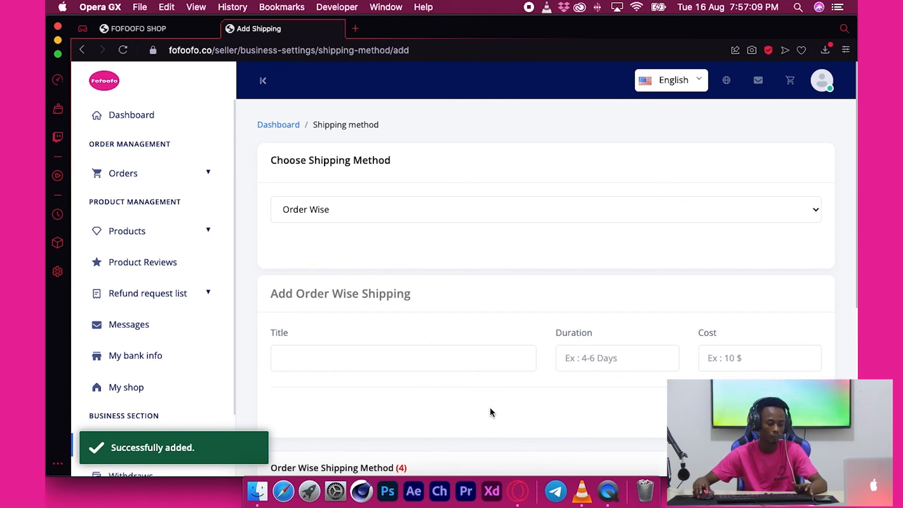
pyautogui.scroll(-5, 504, 430)
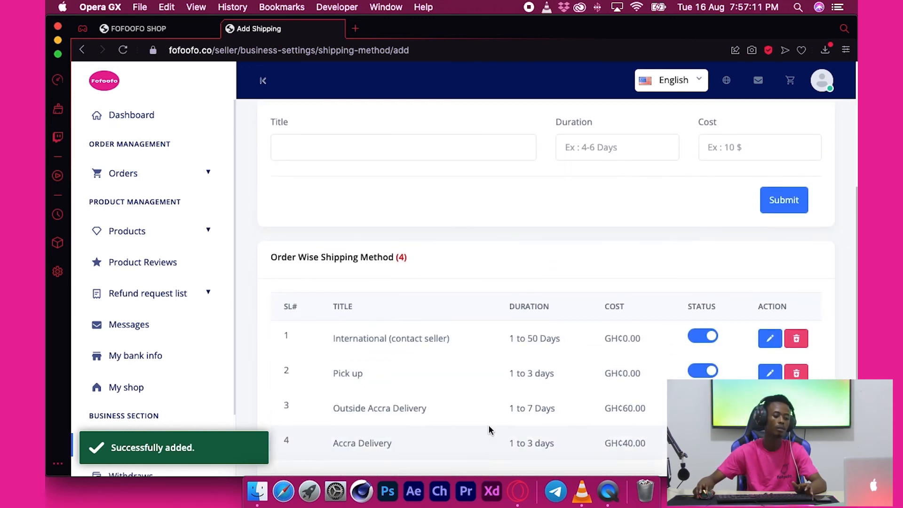